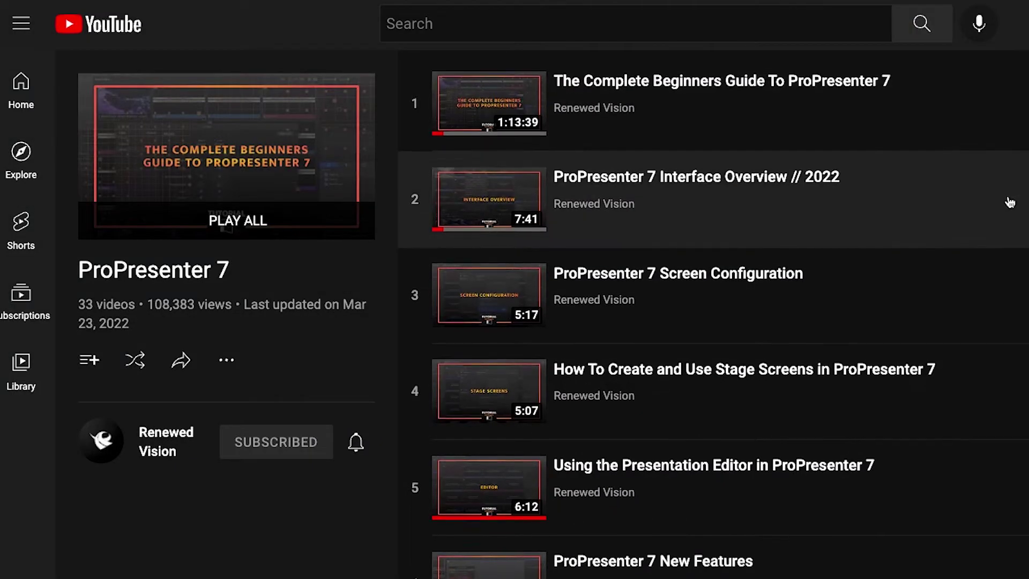
scroll(1010, 202, down, 6)
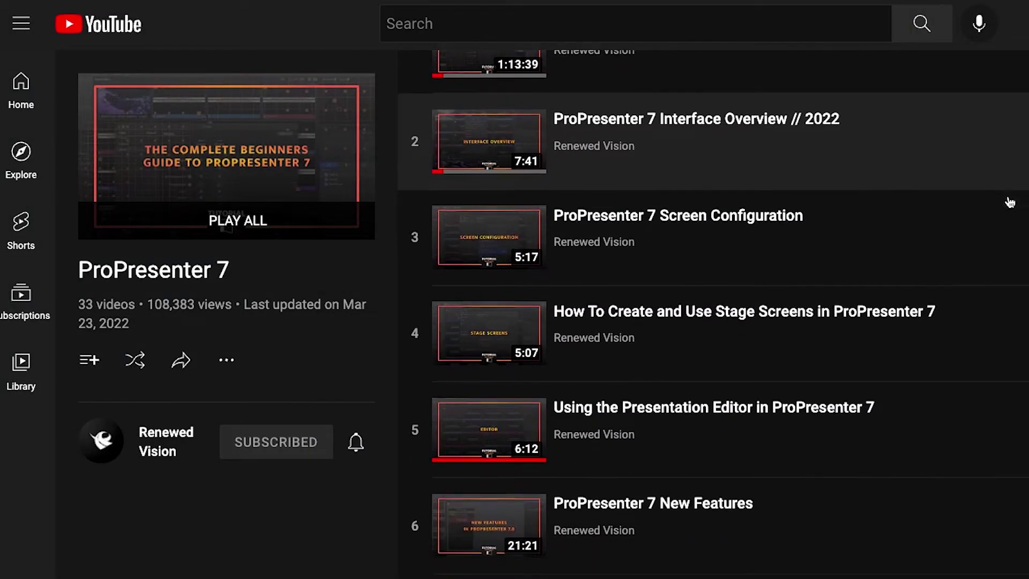
scroll(1017, 241, down, 11)
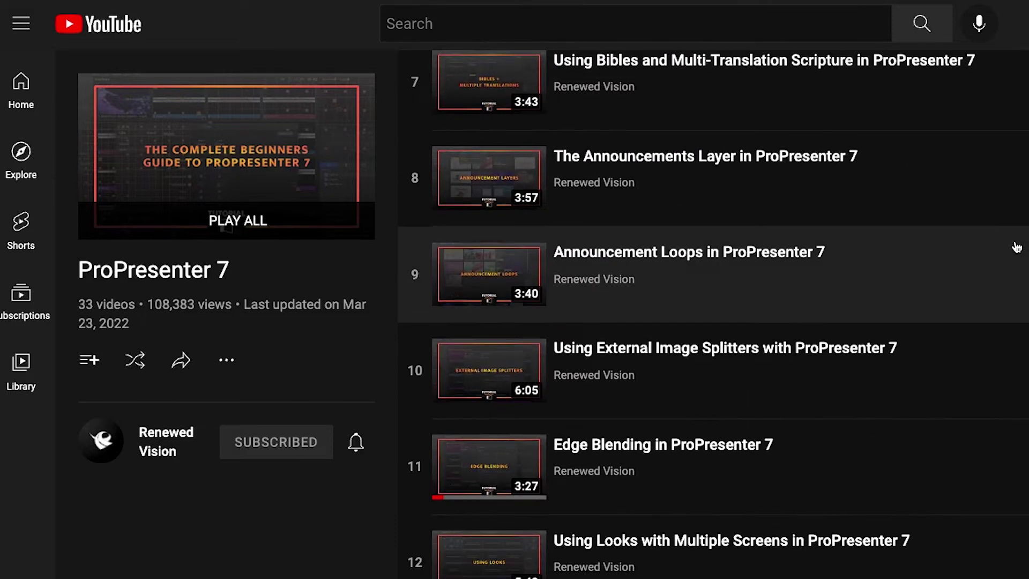
scroll(1014, 250, down, 10)
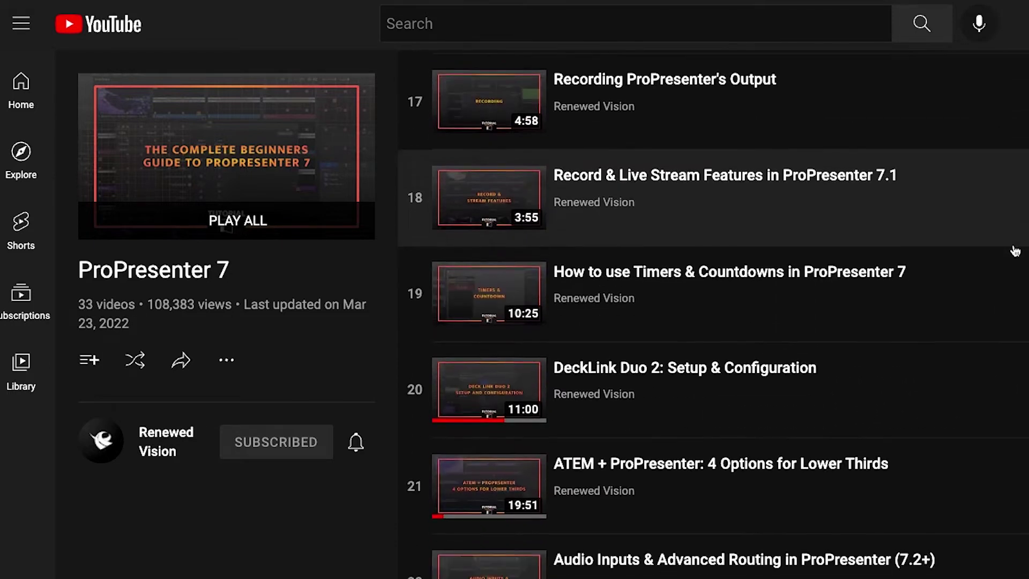
scroll(1014, 250, down, 4)
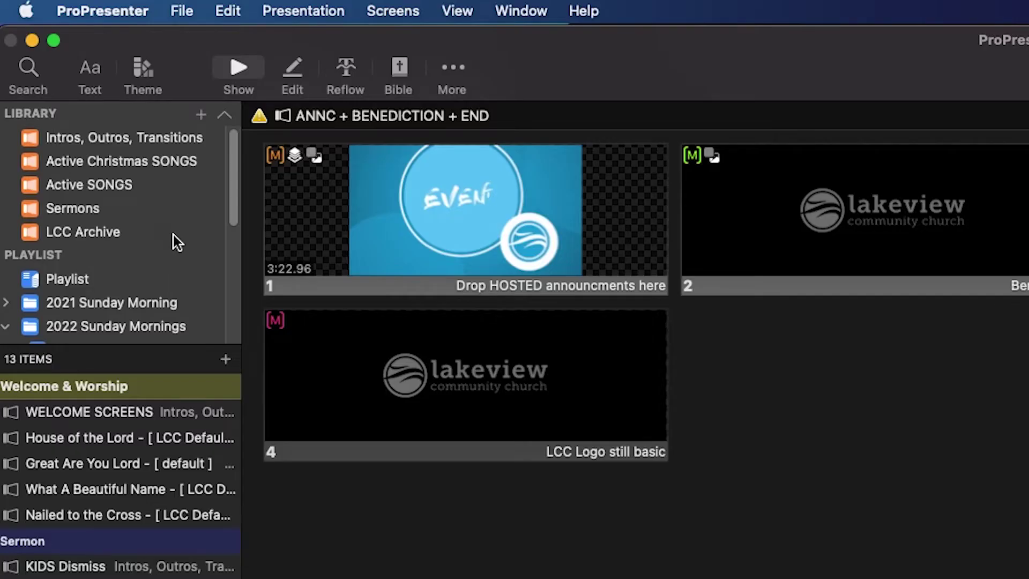
Scroll the library sidebar down to the 2022 Sunday Mornings folder of dated services.
drag(237, 172, 230, 329)
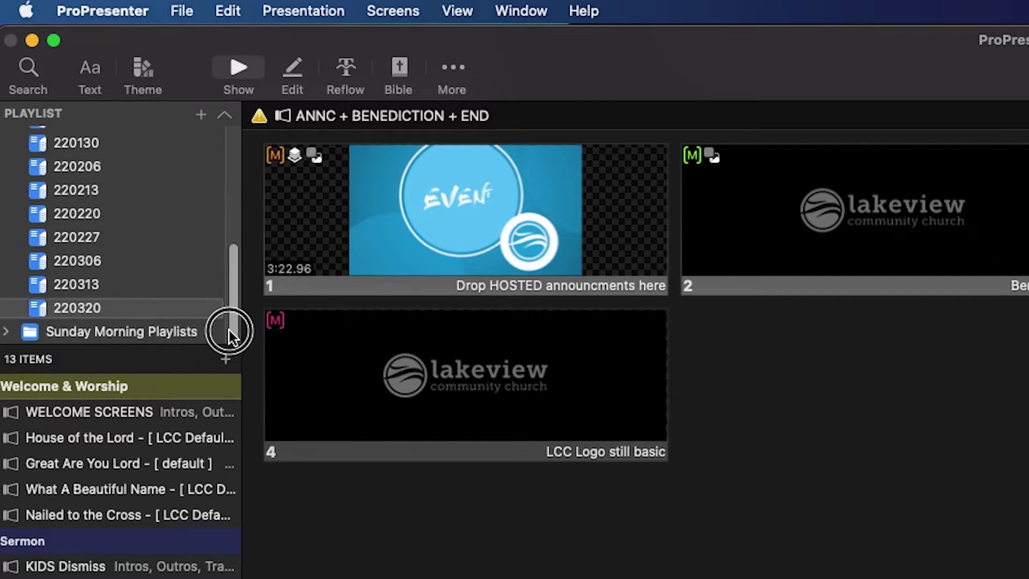
Duplicate the 220320 playlist and retype the copy's name as 220327.
right_click(39, 310)
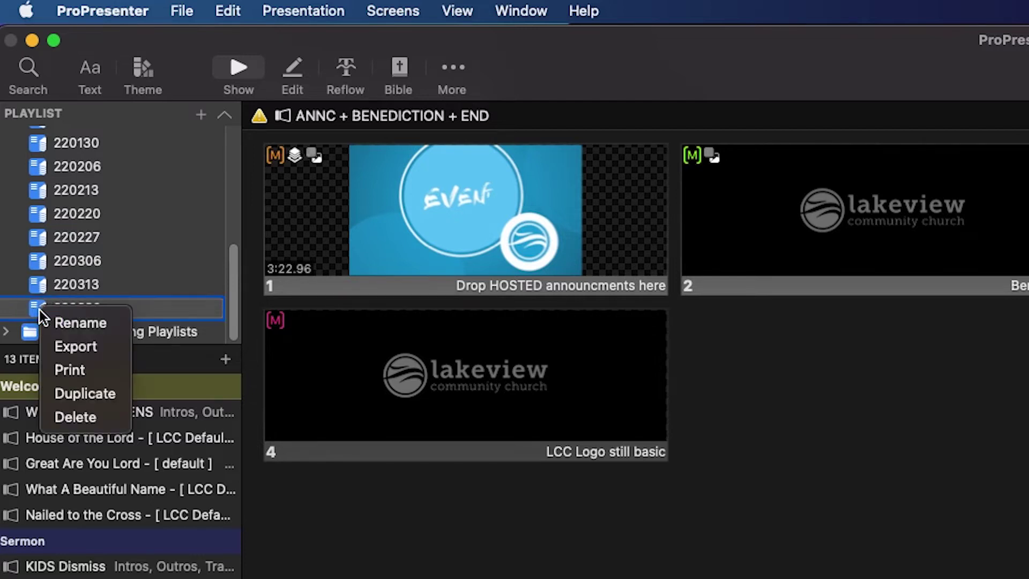
click(60, 392)
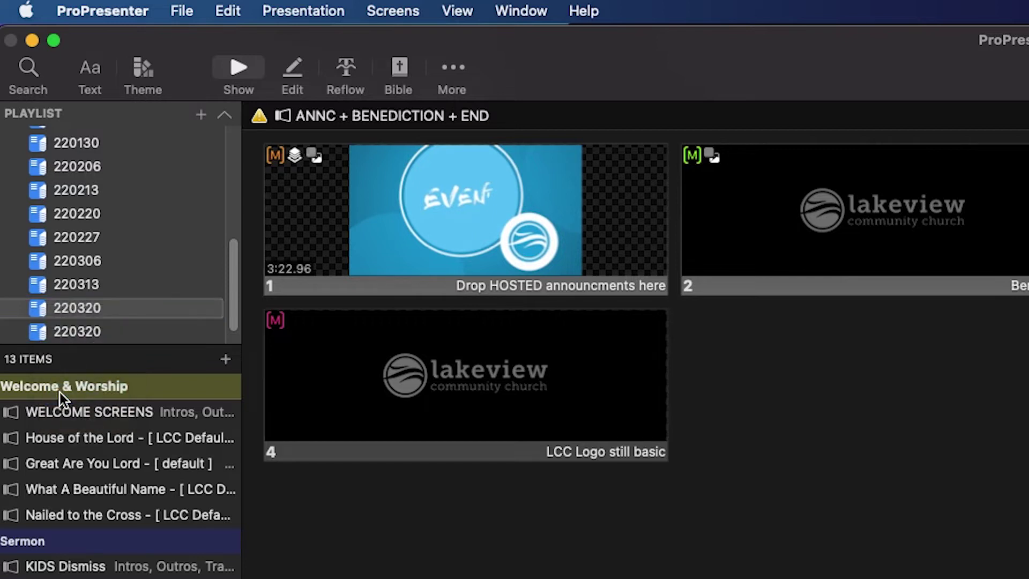
click(86, 335)
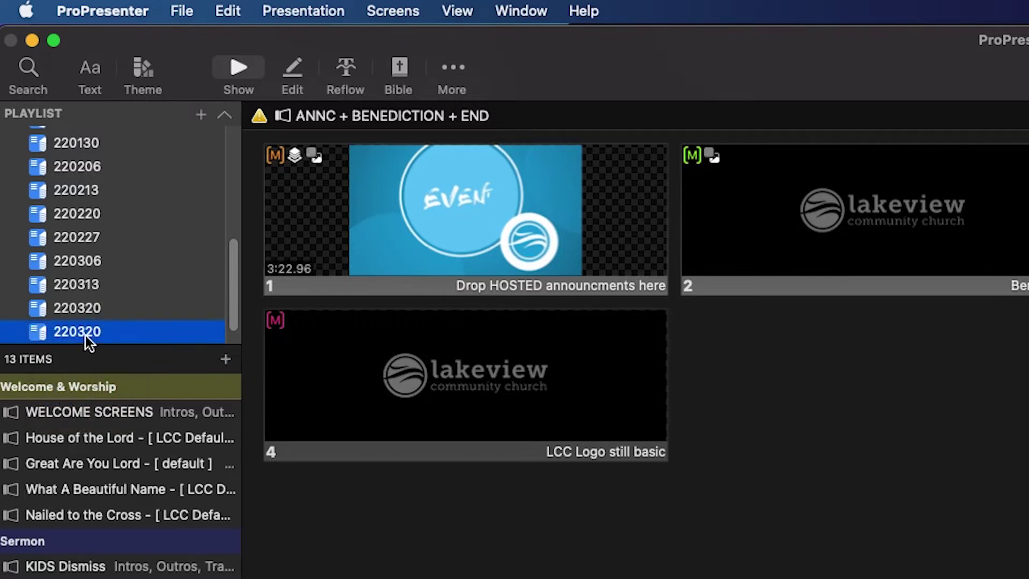
right_click(64, 335)
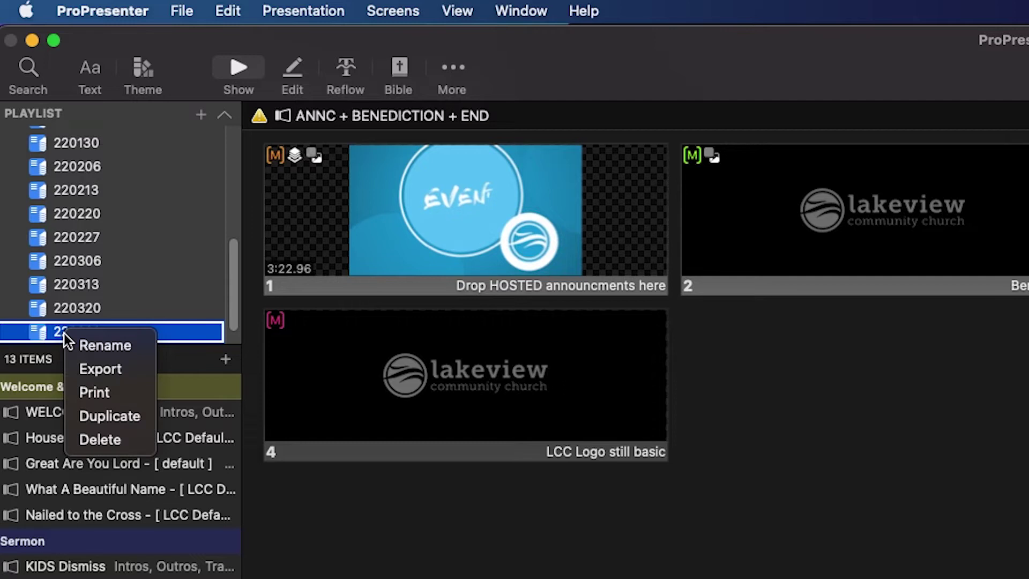
click(104, 345)
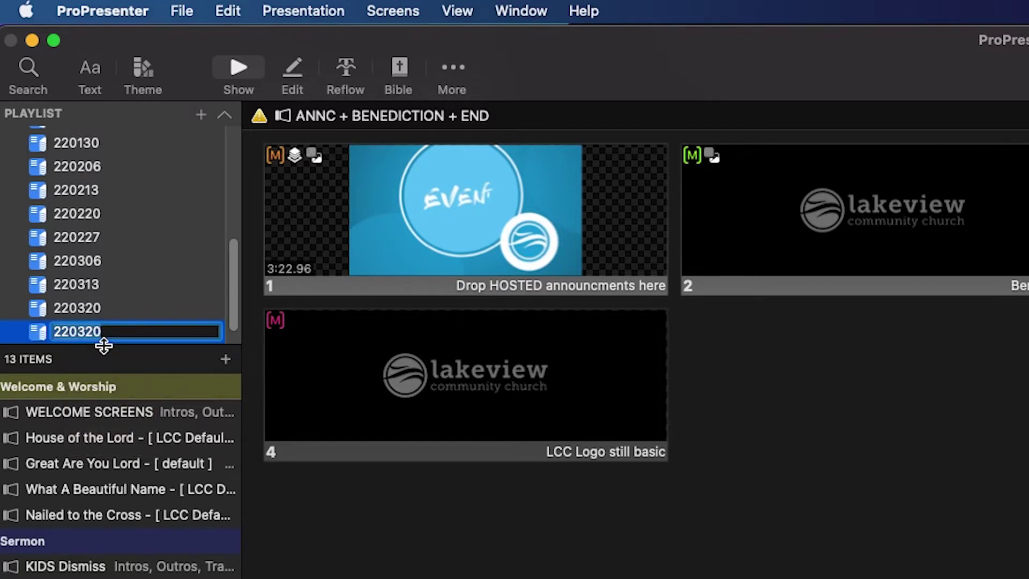
text(22032)
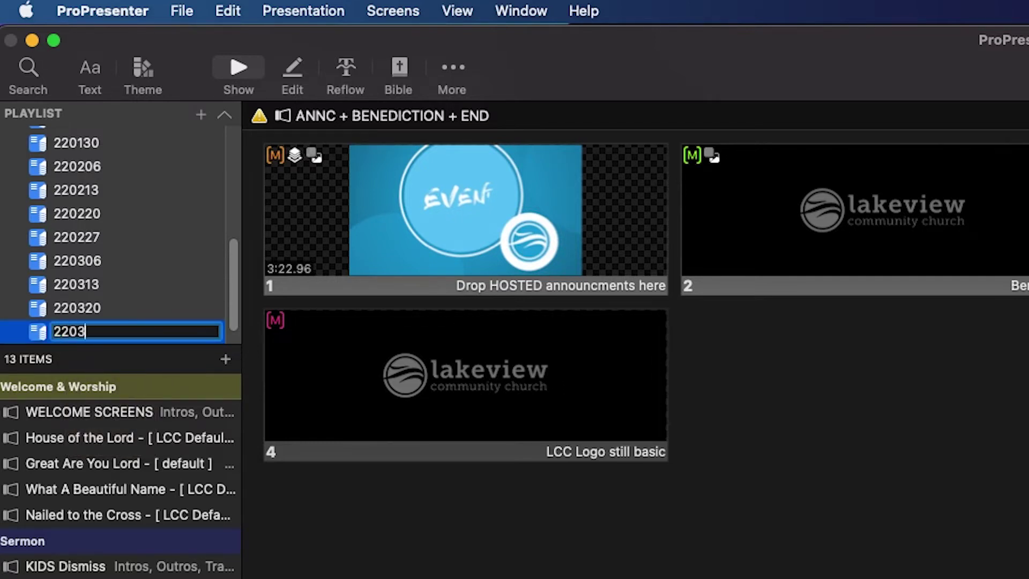
text(7)
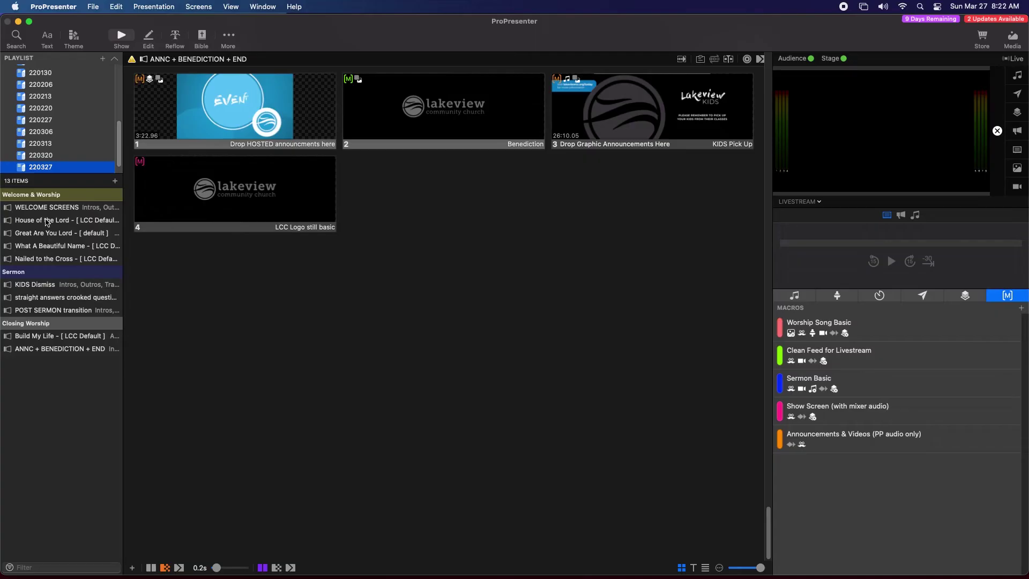
Delete House of the Lord through Nailed to the Cross, Build My Life, and last week's sermon.
click(45, 221)
drag(43, 235, 35, 262)
key(Delete)
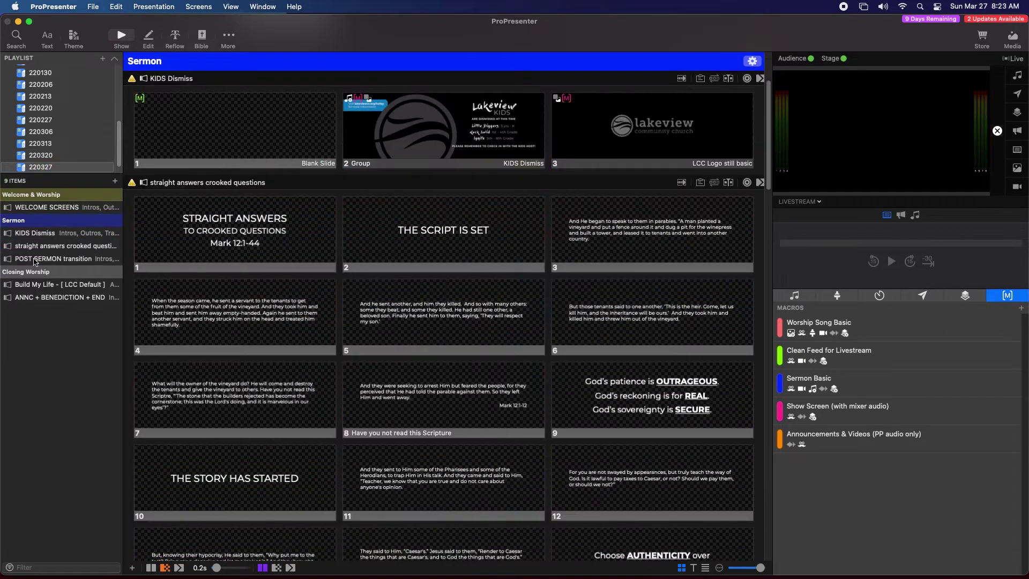
click(30, 285)
key(Delete)
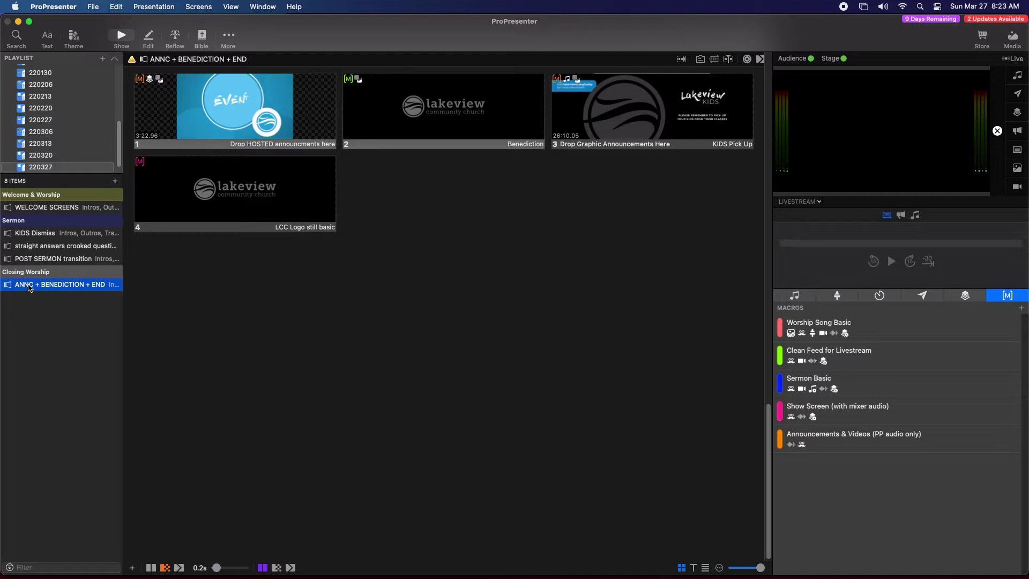
click(33, 246)
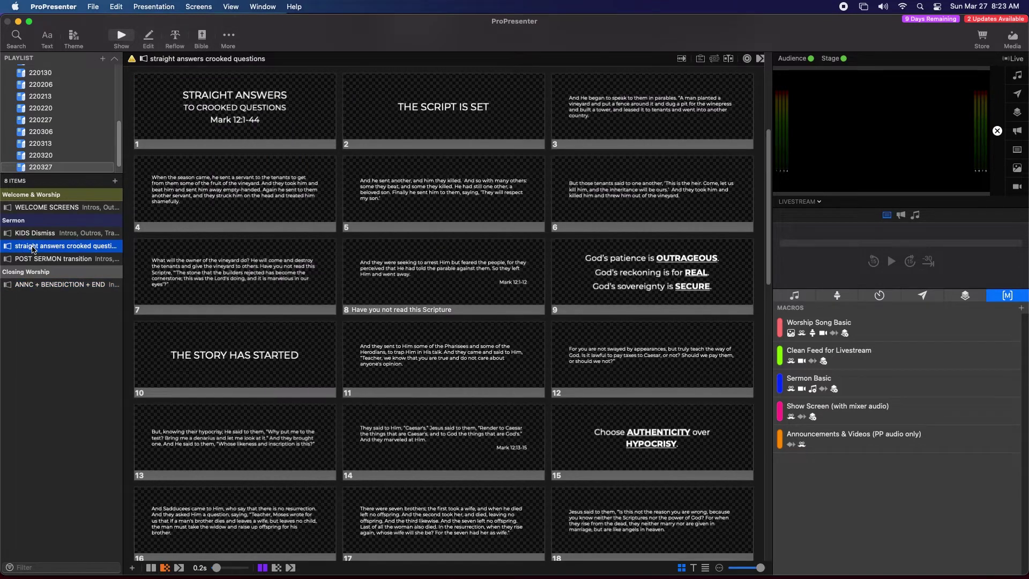
key(Delete)
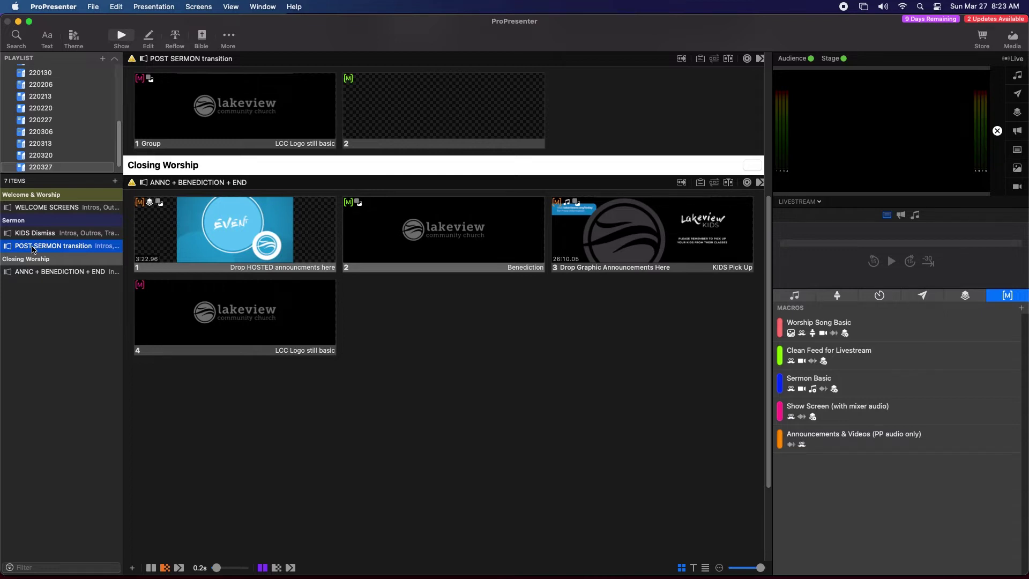
Search the library for 'God So' and drag God So Loved into Welcome & Worship.
key(super+f)
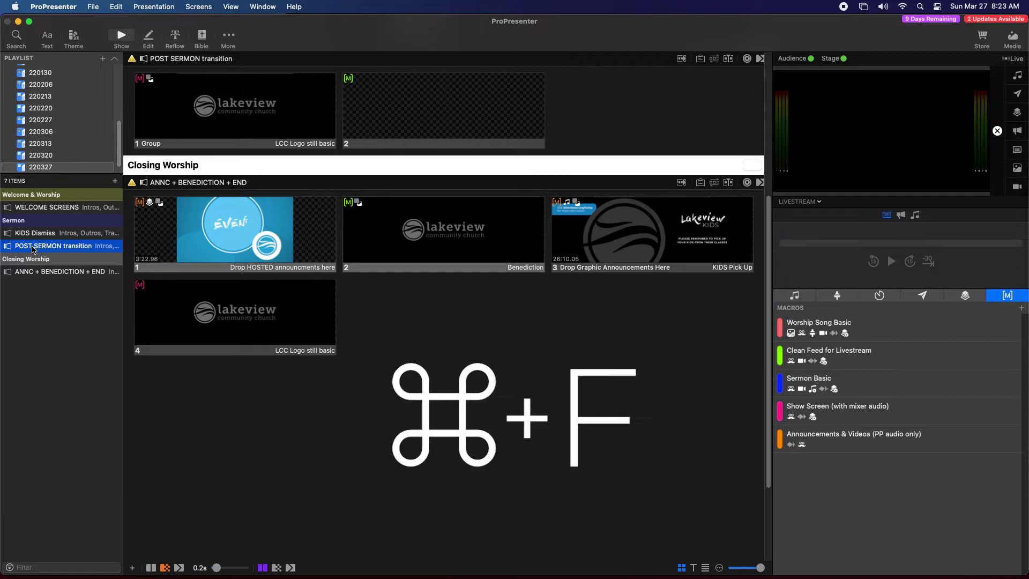
key(super+f)
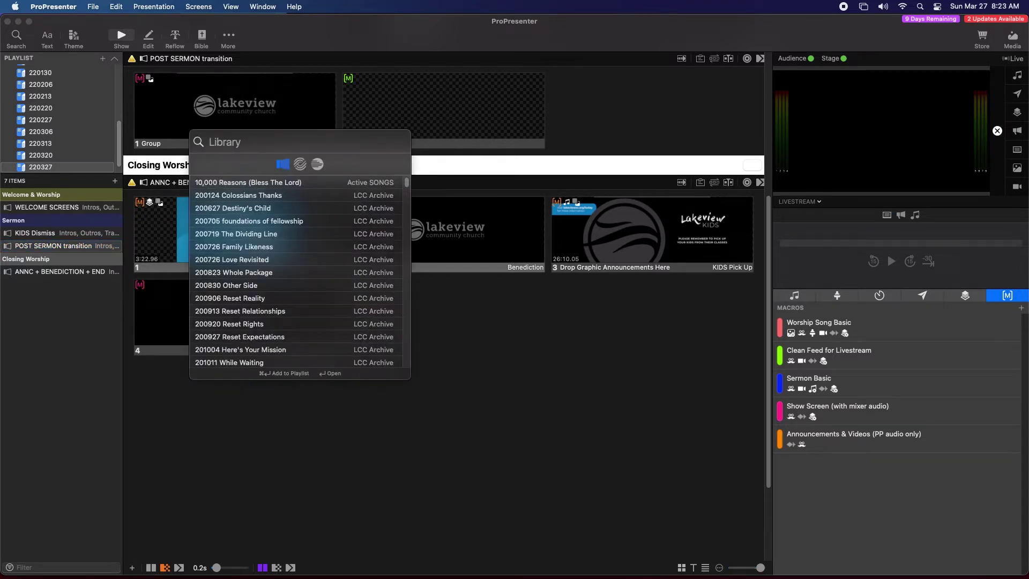
text(God So)
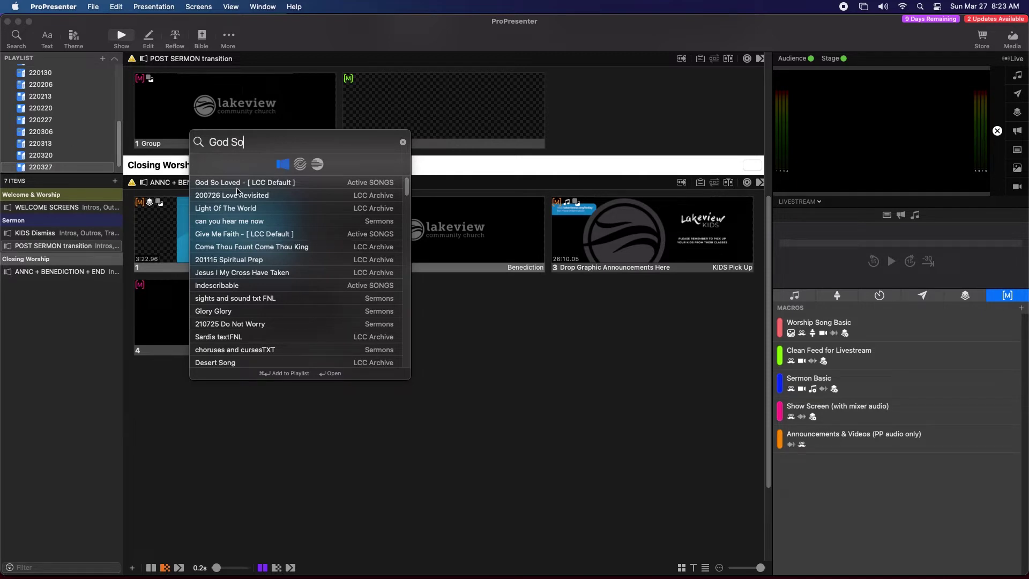
drag(236, 186, 52, 215)
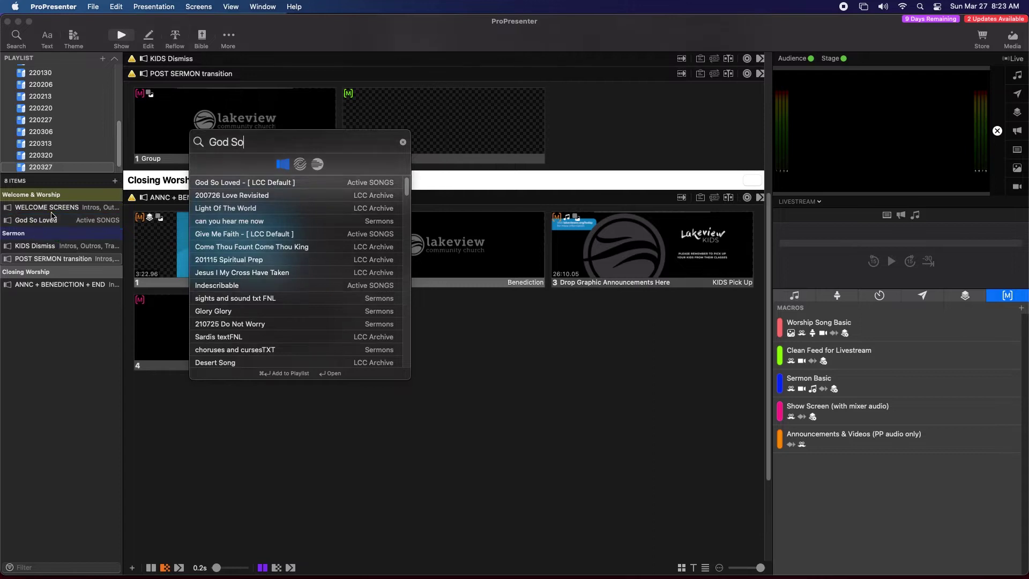
triple_click(262, 146)
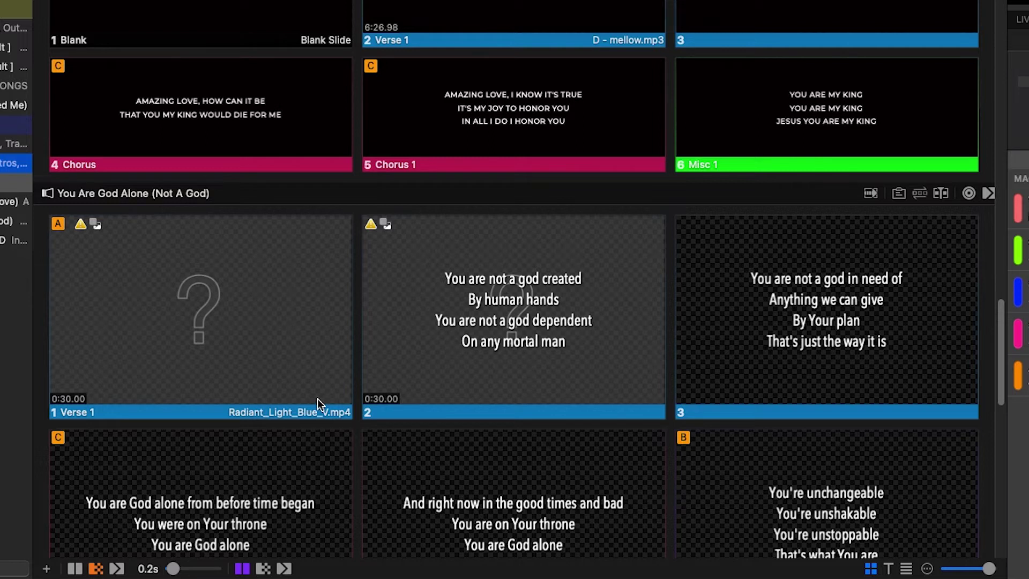
Scroll the playlist to check the songs now placed under Closing Worship.
scroll(317, 397, down, 5)
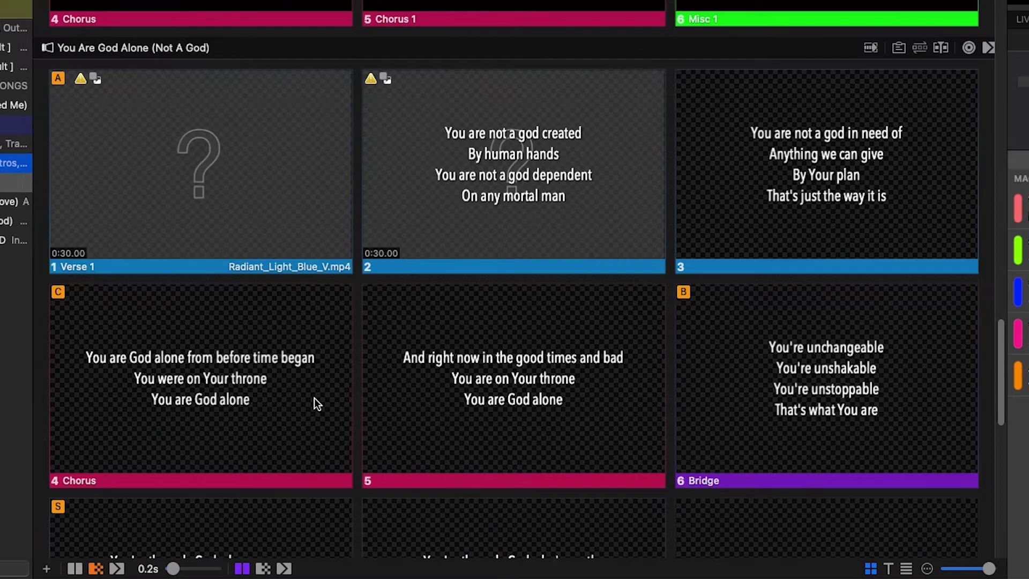
scroll(314, 397, down, 2)
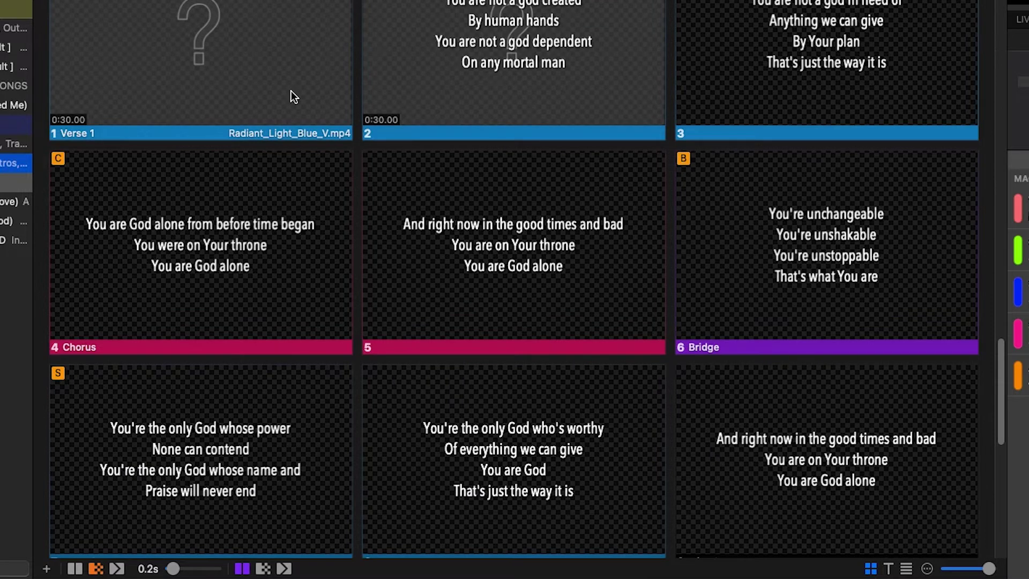
scroll(291, 91, up, 1)
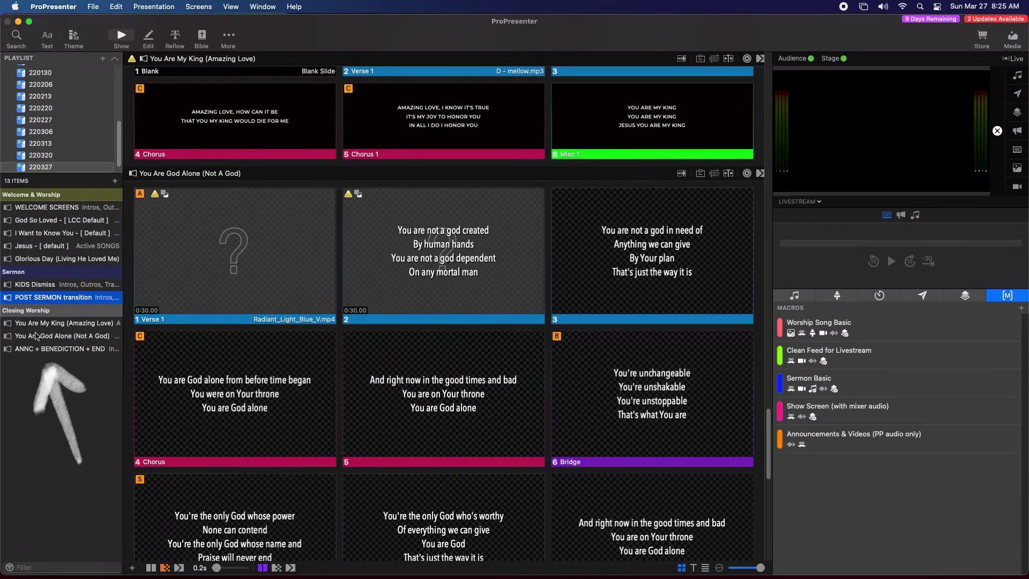
Resize You Are God Alone to Sanctuary WALL 2452 x 800.
click(34, 338)
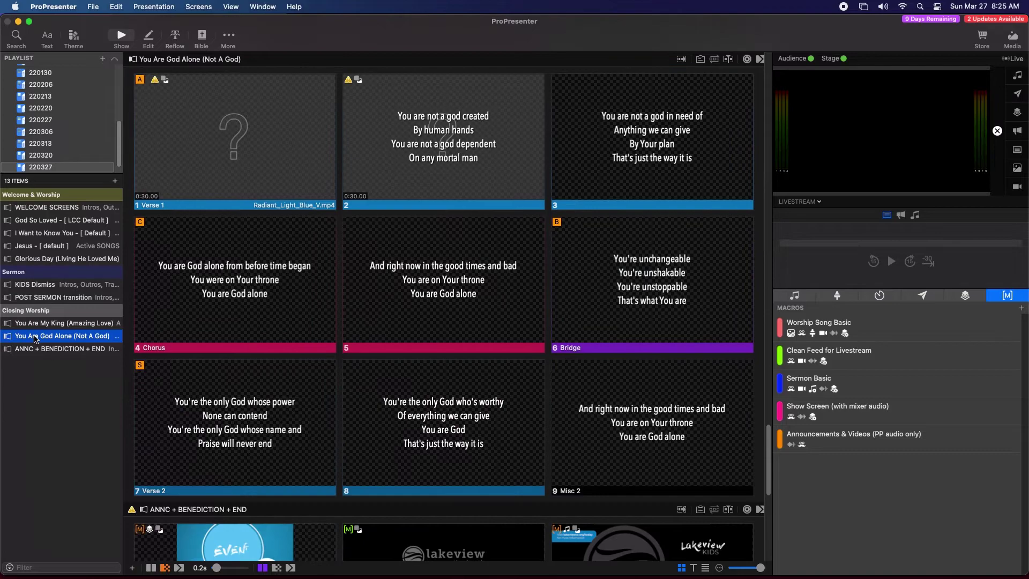
right_click(35, 339)
mouse_move(119, 279)
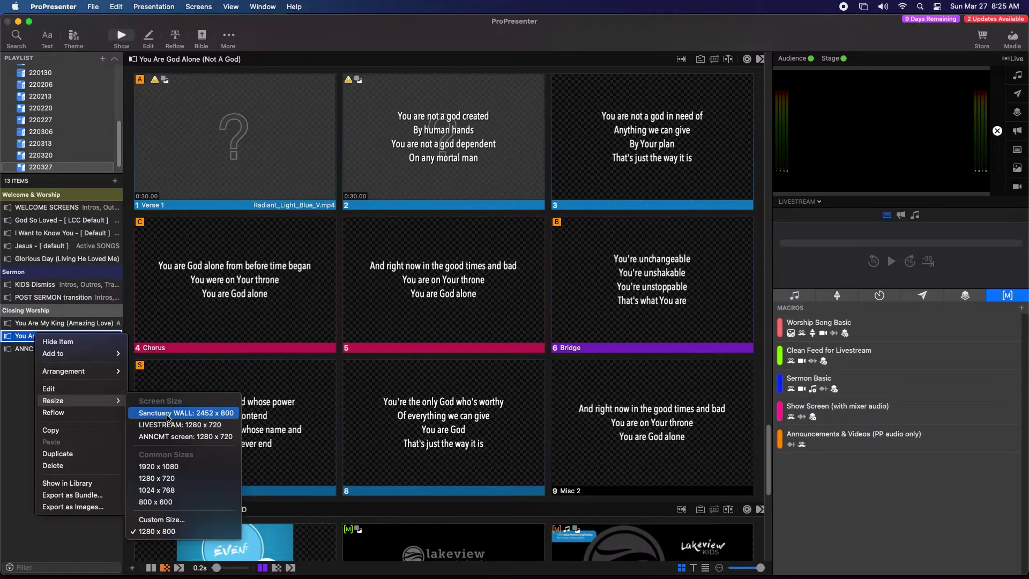
click(168, 418)
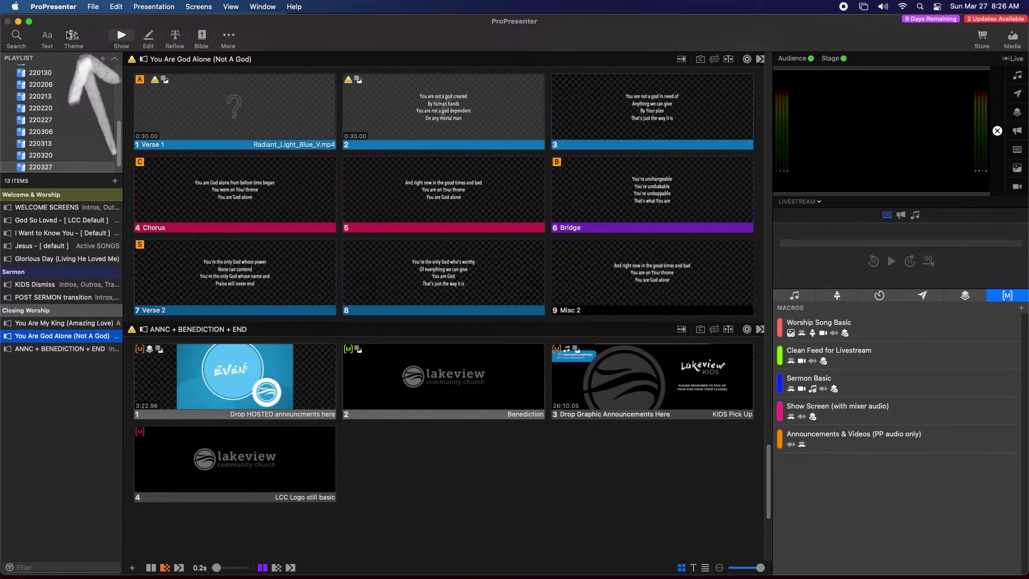
Apply the LCC WIDESCREEN Worship WIDE theme to the song.
click(74, 39)
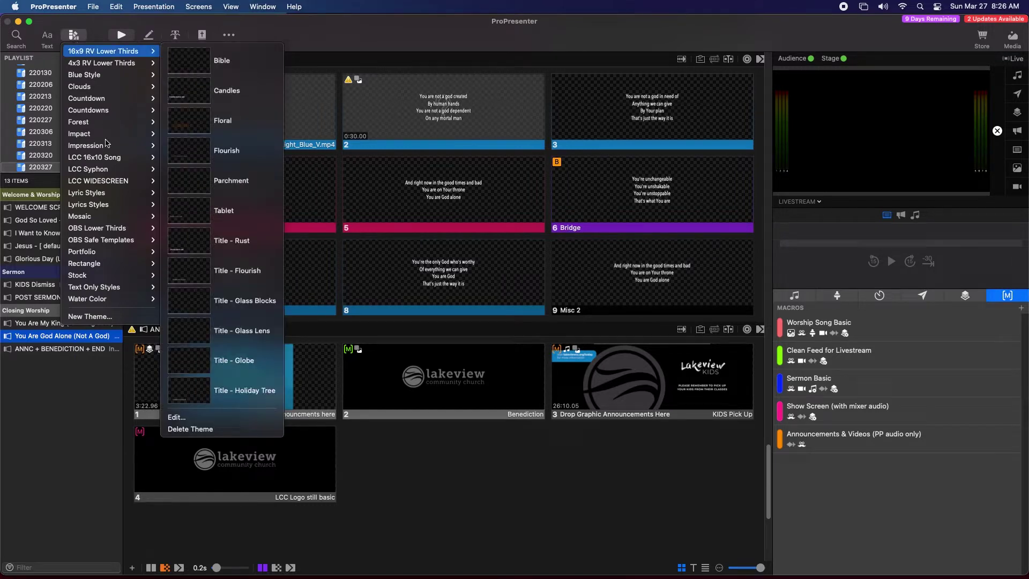
mouse_move(102, 185)
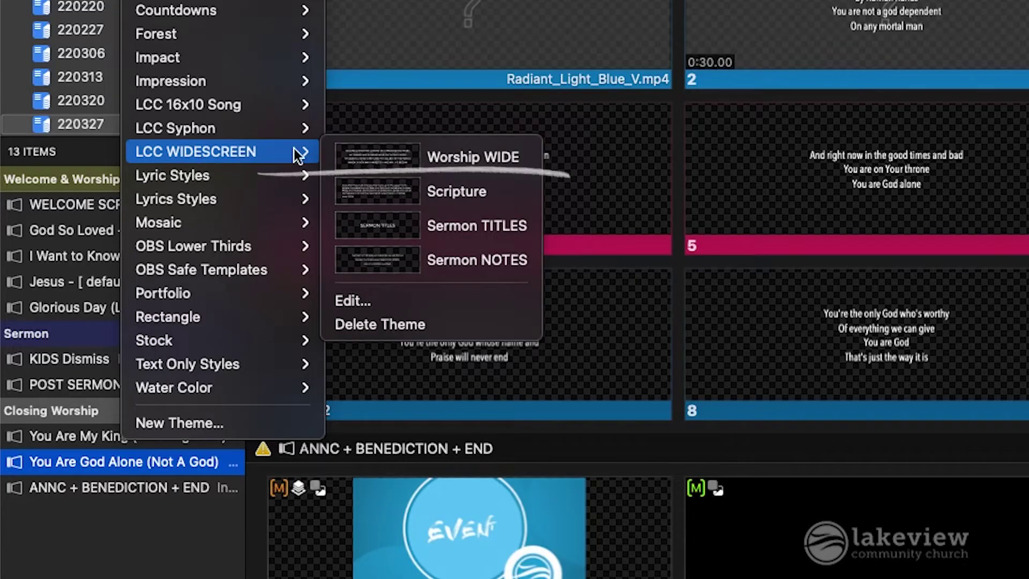
click(459, 160)
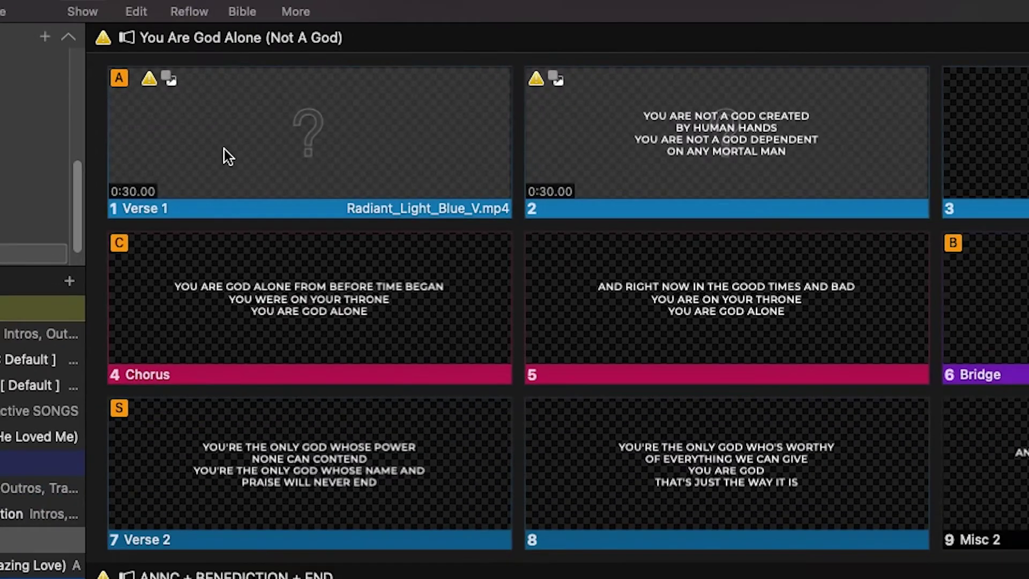
Bring up the context menu for You Are God Alone's first Verse 1 slide.
right_click(224, 149)
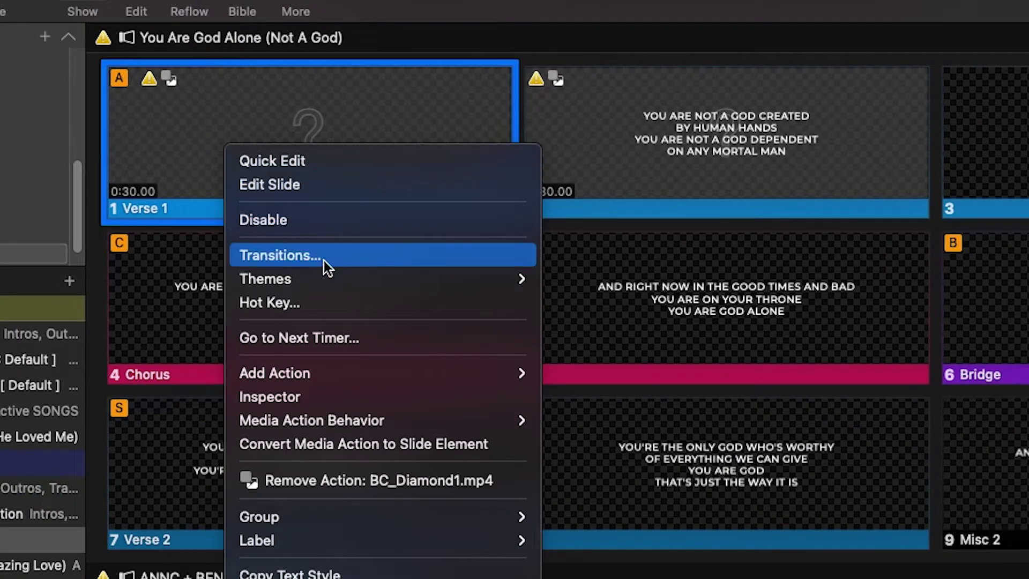
Remove the BC_Diamond1.mp4 video actions and assign slide 2 to the Verse 1 group.
click(332, 479)
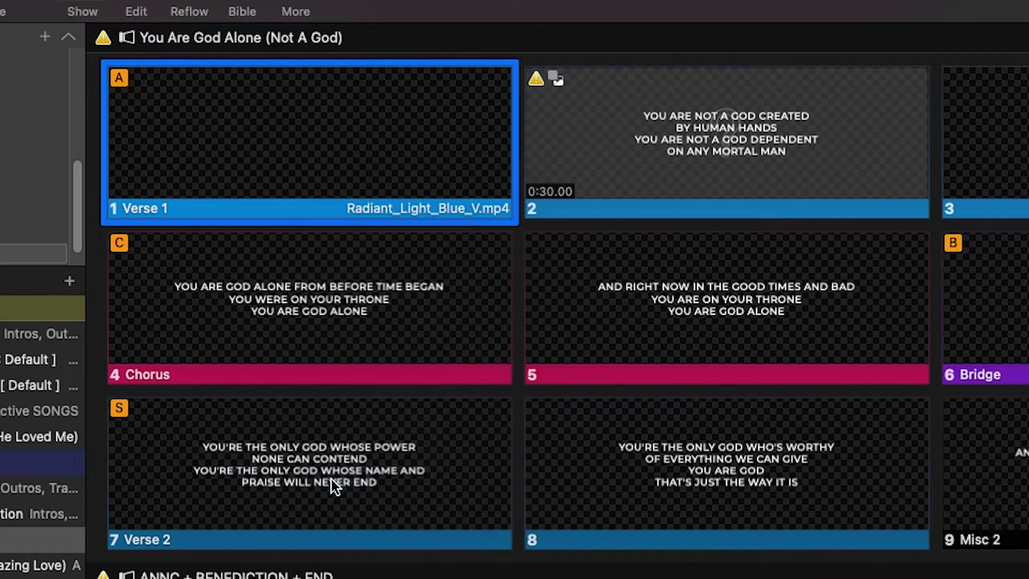
right_click(566, 130)
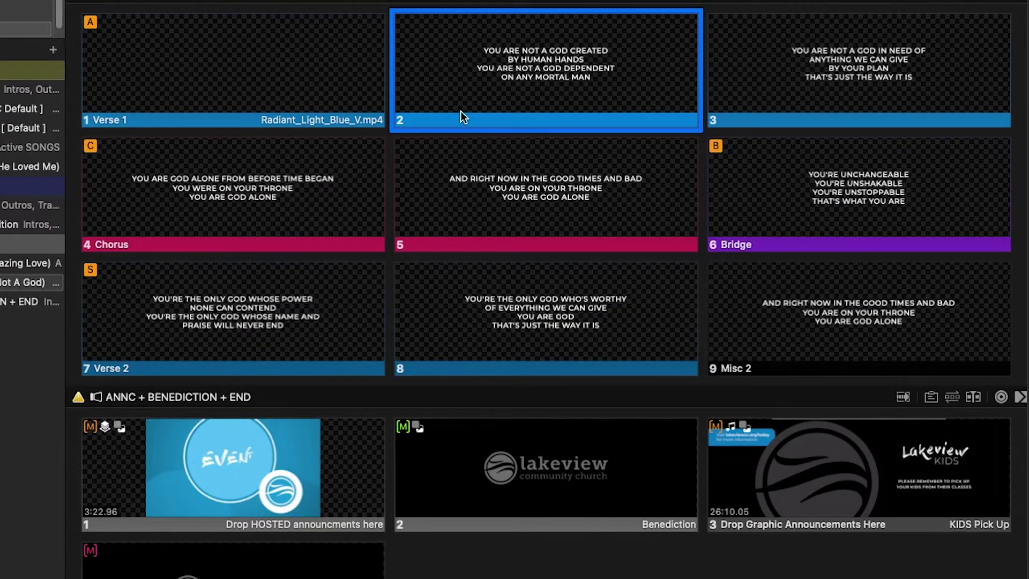
right_click(444, 98)
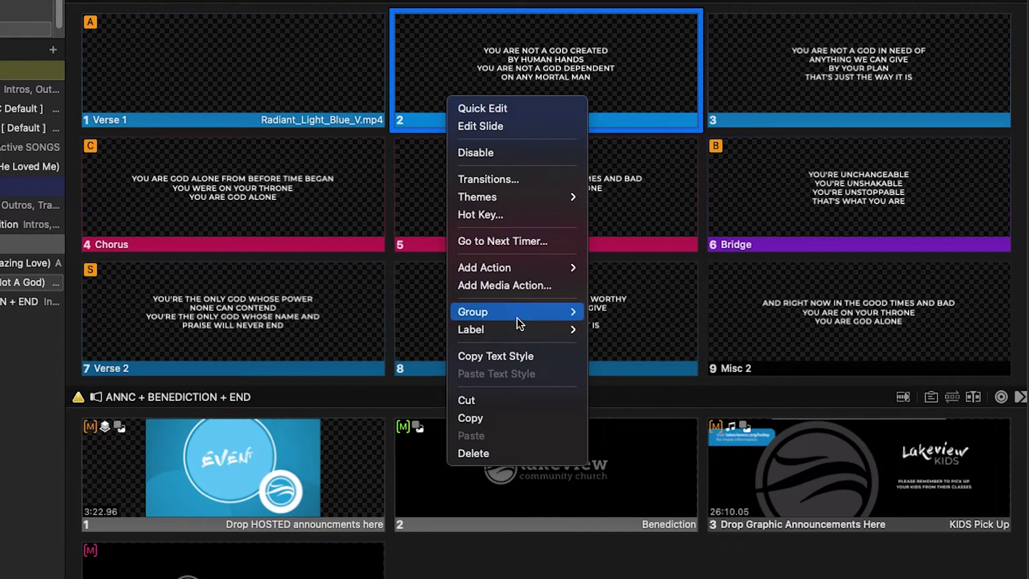
mouse_move(514, 315)
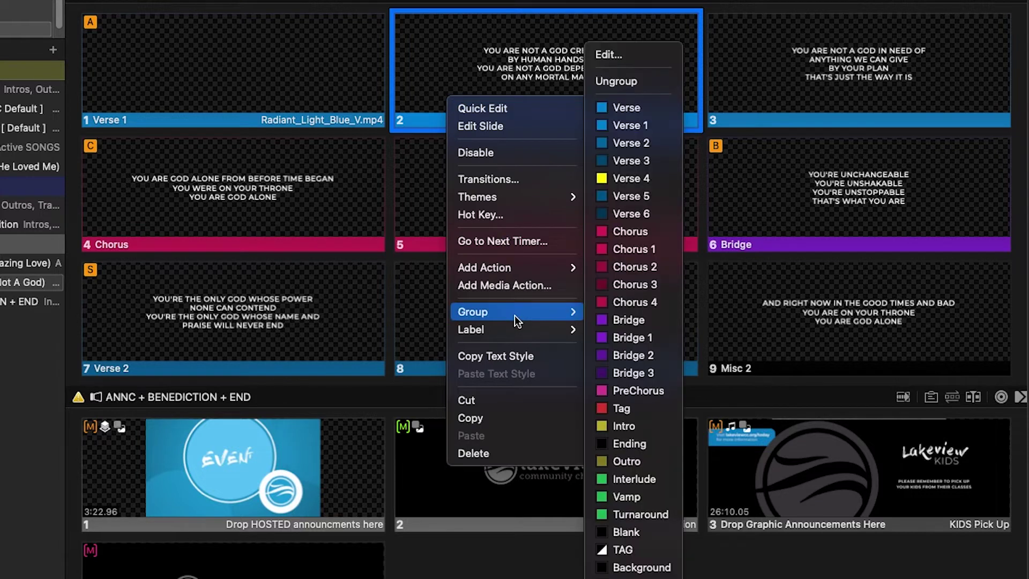
click(624, 127)
Make slide 1 a Blank group slide with its label set to None.
right_click(148, 59)
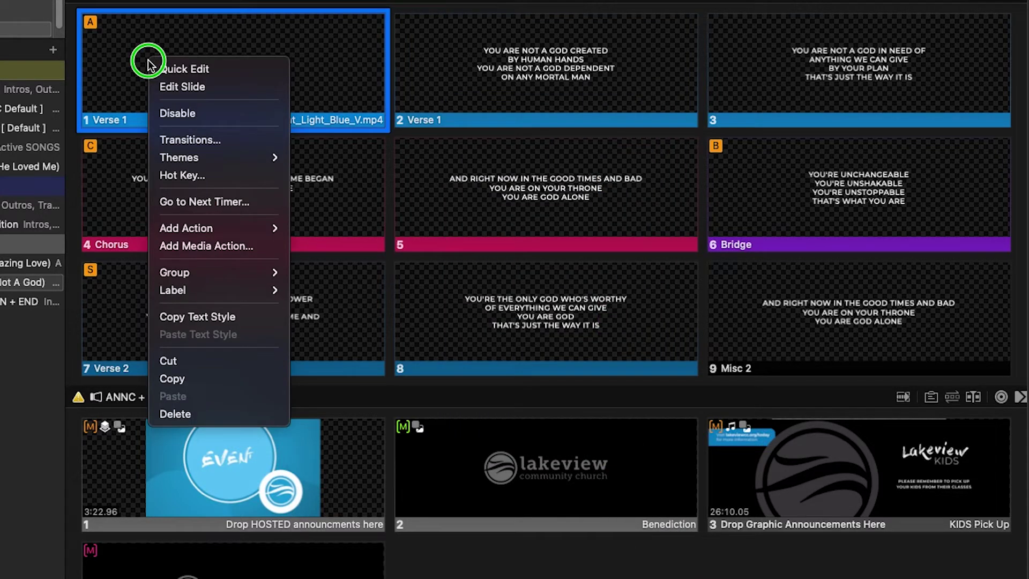
mouse_move(217, 275)
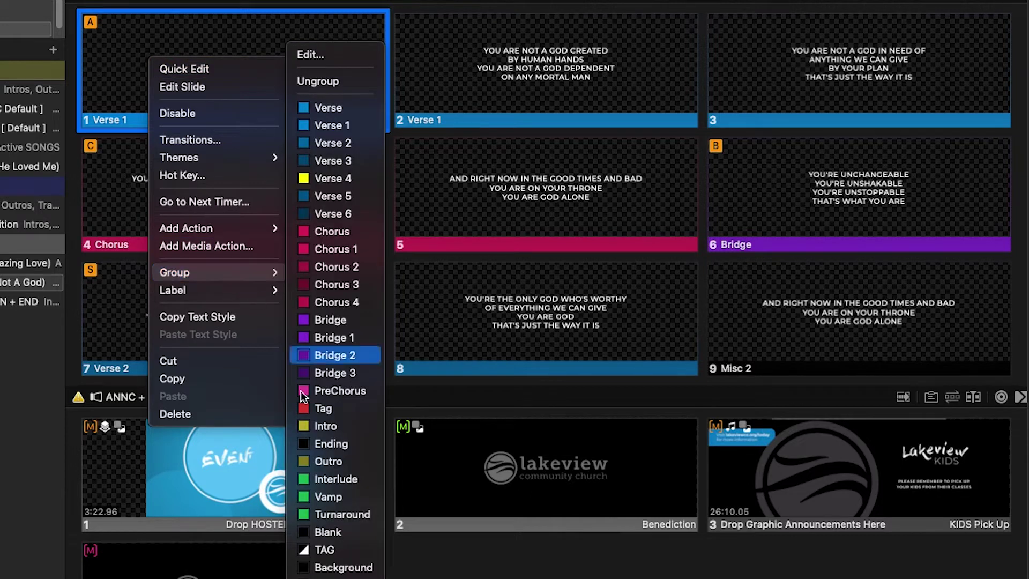
click(327, 531)
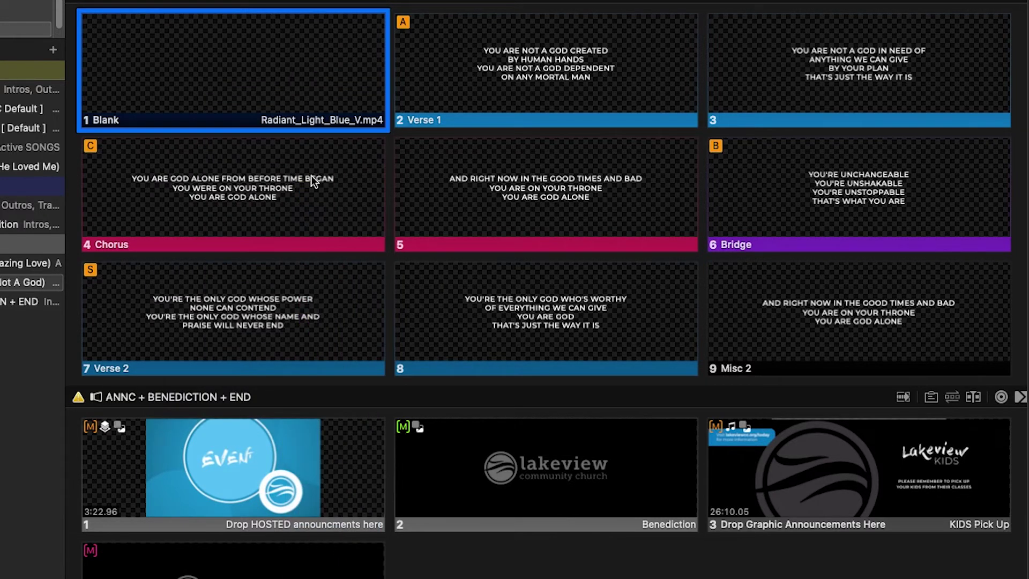
right_click(294, 122)
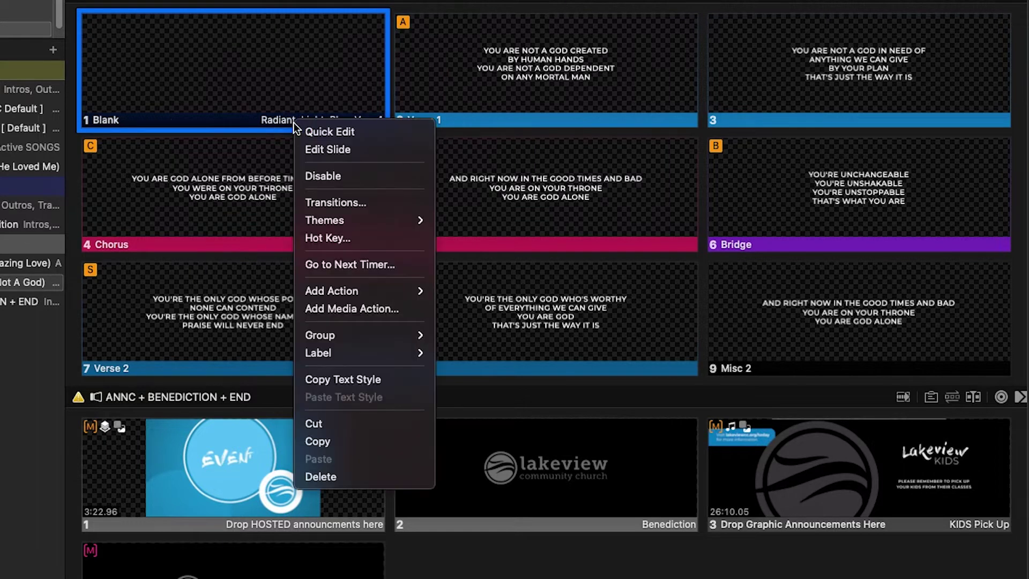
mouse_move(354, 352)
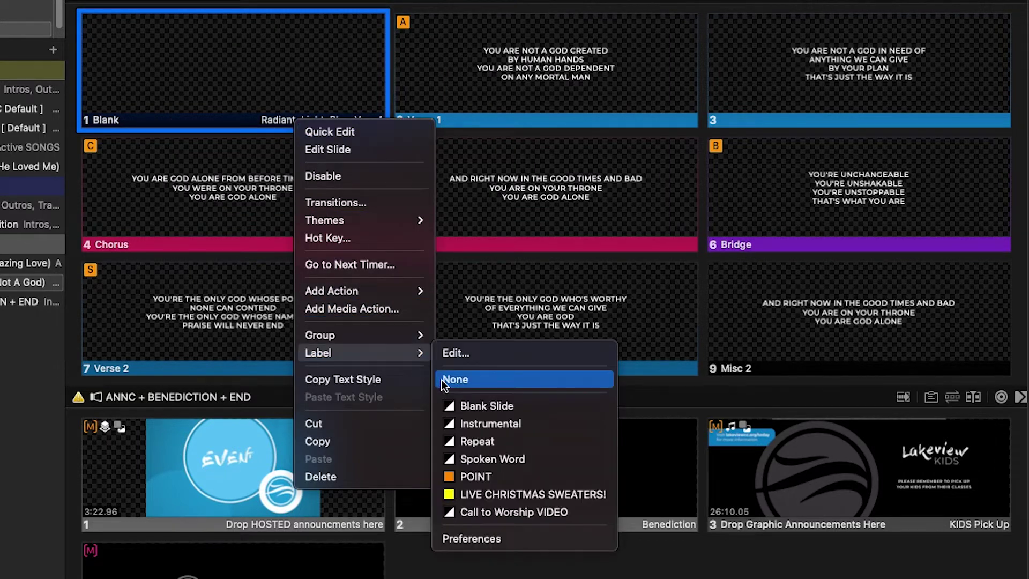
click(447, 381)
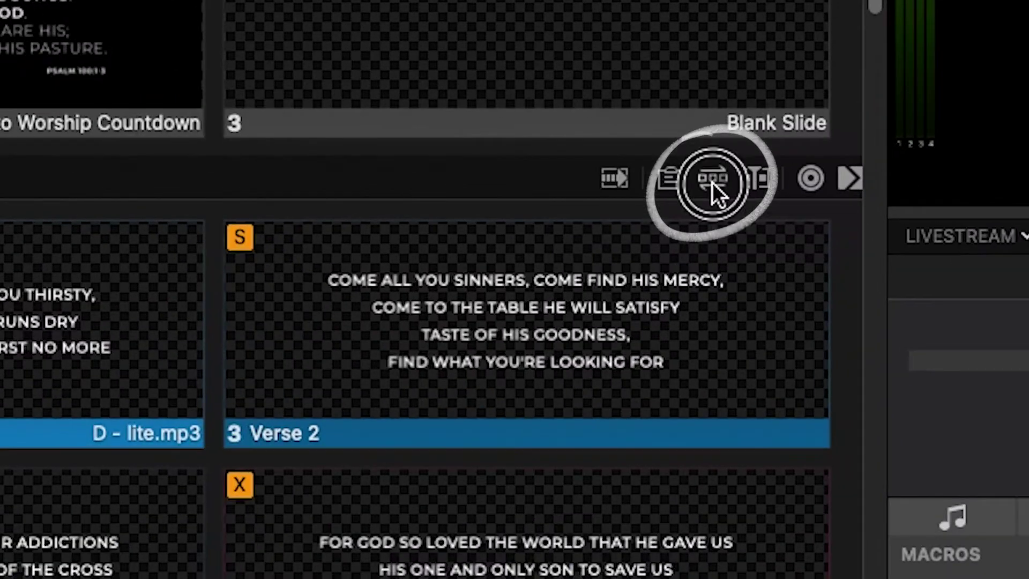
Show God So Loved's arrangement rows and keep the LCC Default arrangement.
click(712, 182)
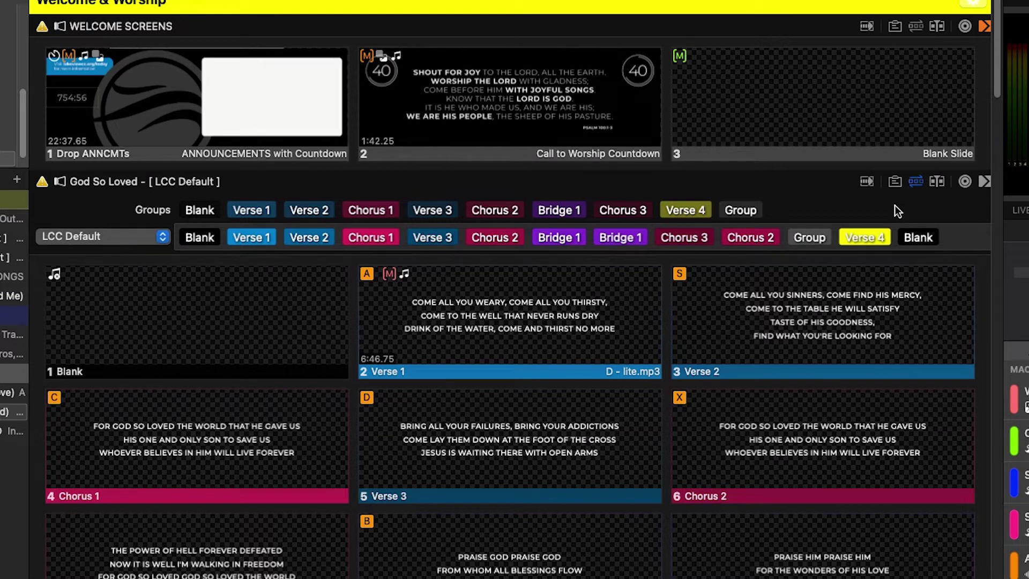
click(153, 242)
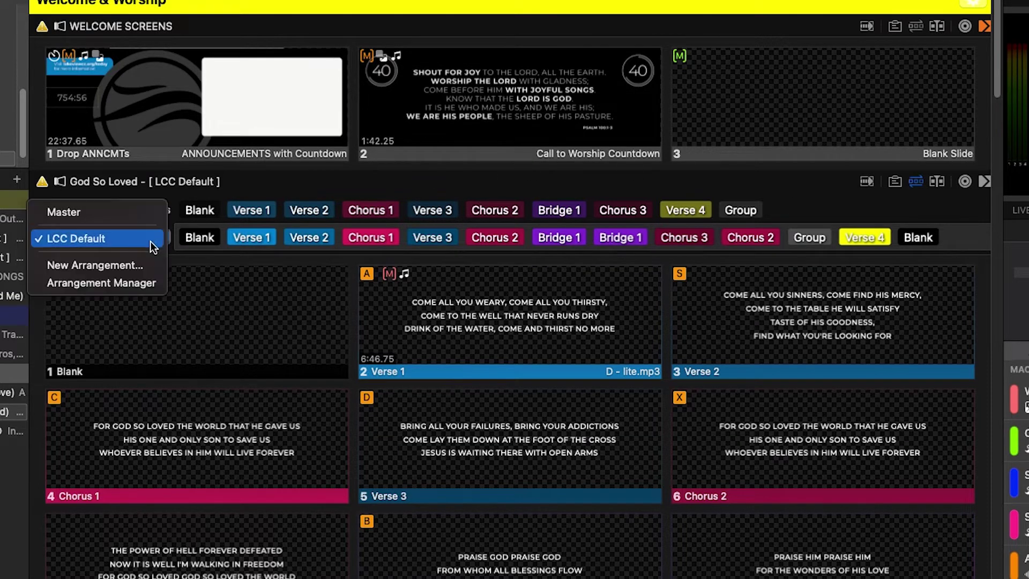
click(231, 300)
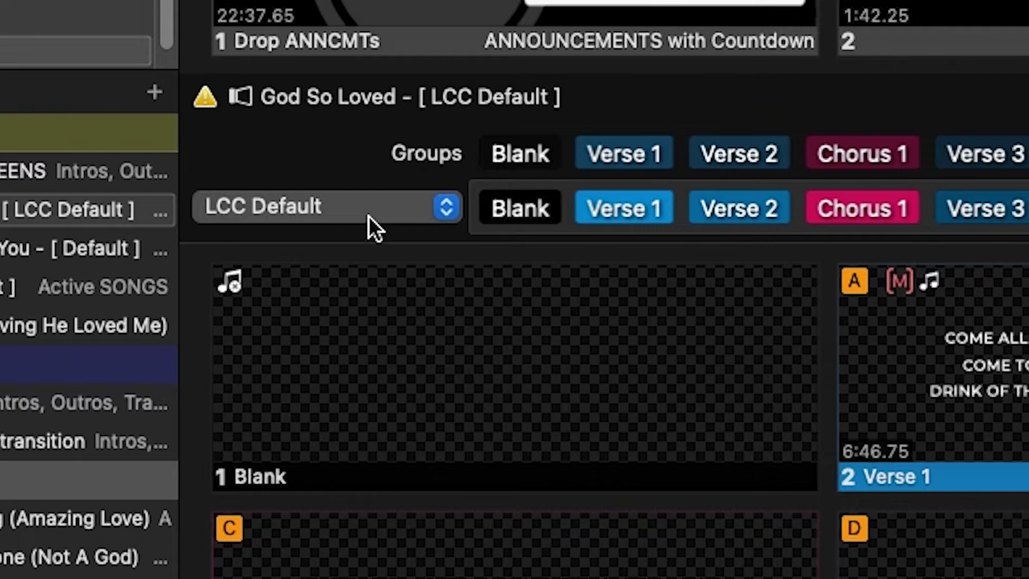
click(368, 217)
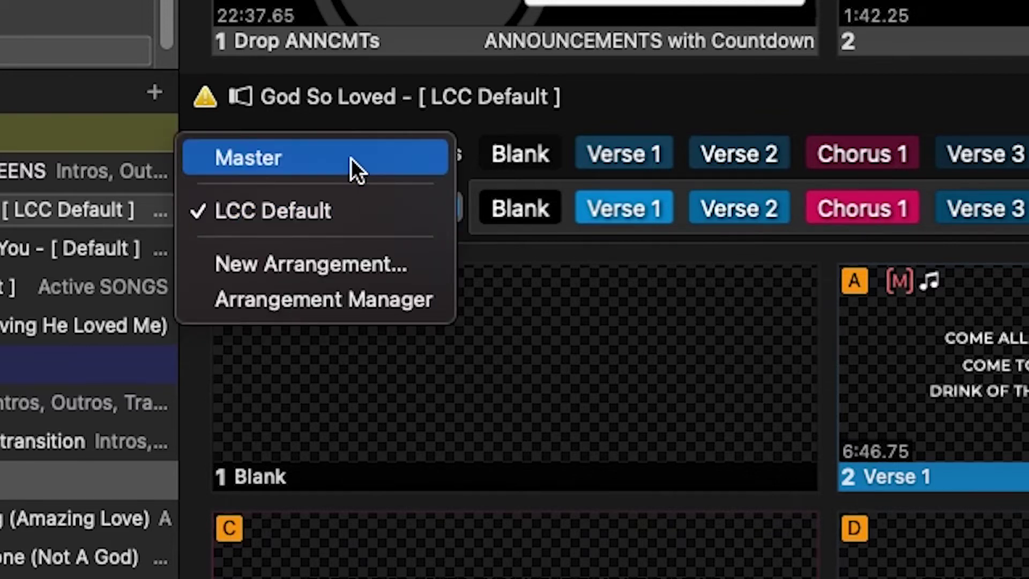
click(355, 214)
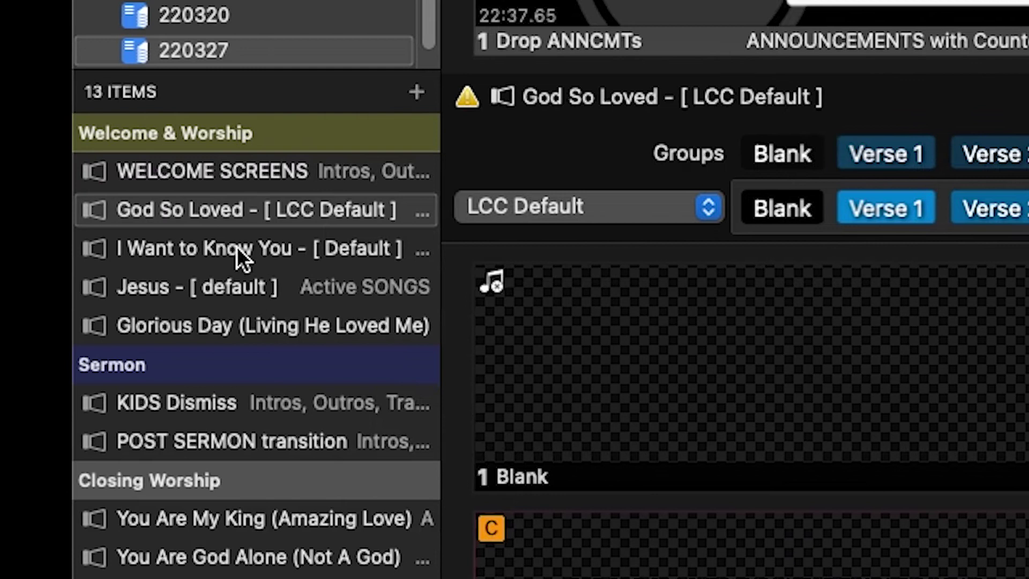
Set I Want to Know You to the Default arrangement.
click(235, 249)
right_click(234, 247)
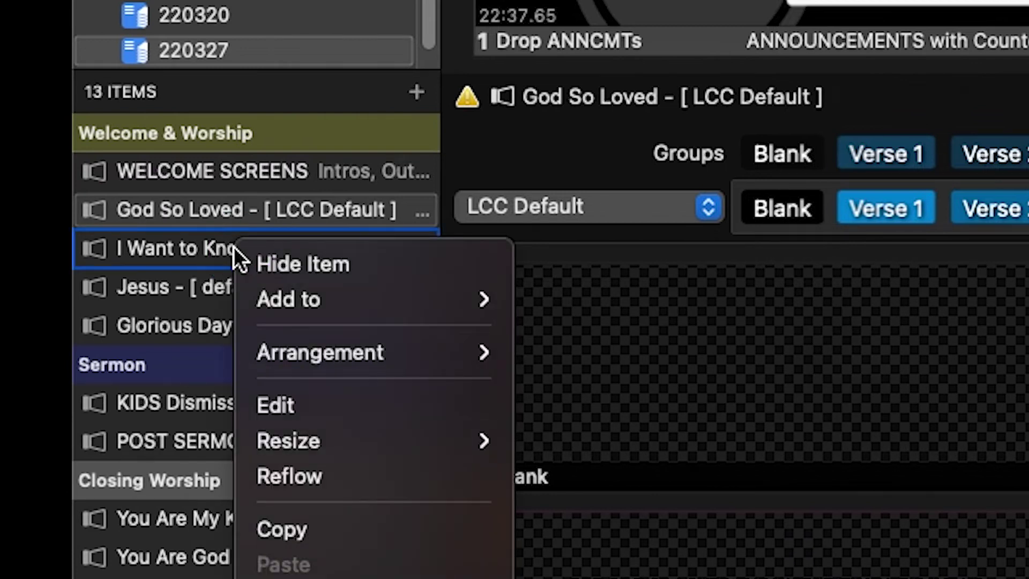
mouse_move(309, 361)
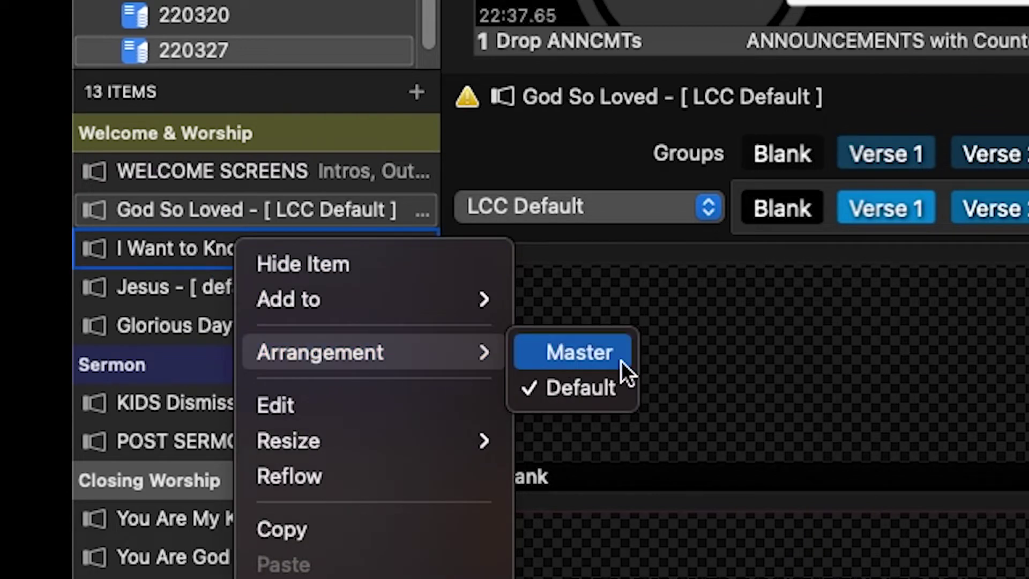
click(577, 387)
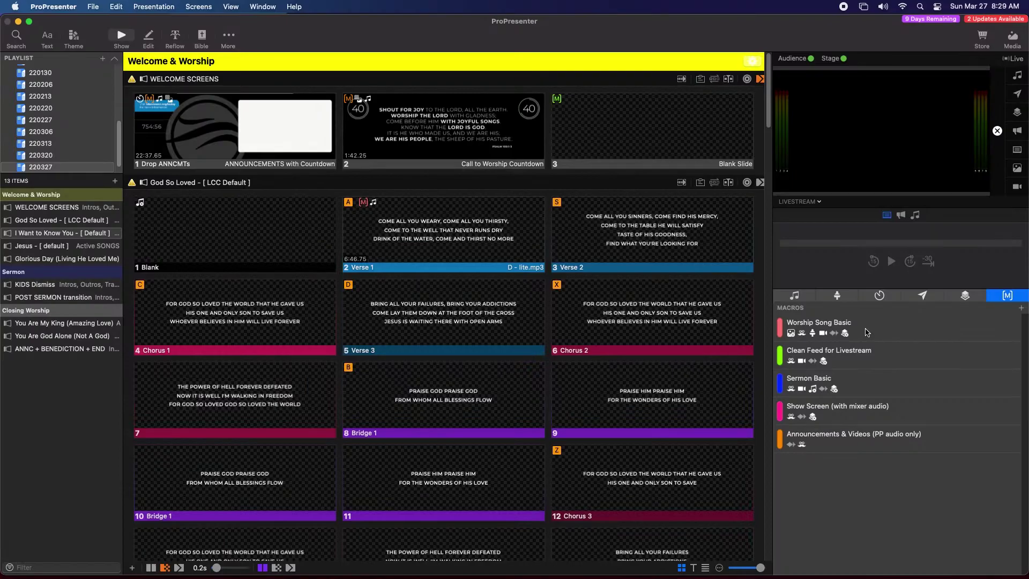
Drag the Worship Song Basic macro onto You Are God Alone's slide 2, Verse 1.
scroll(764, 430, down, 15)
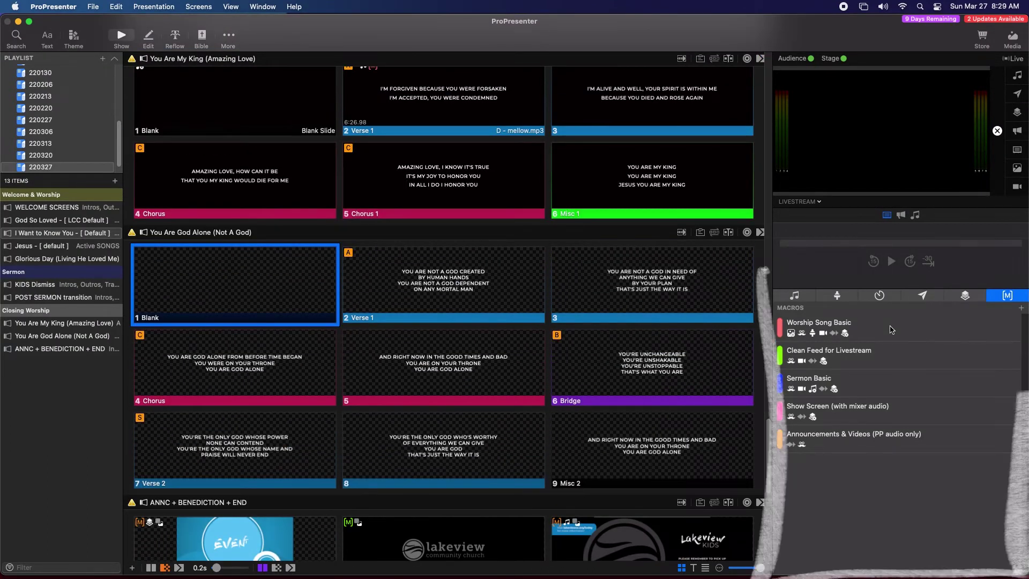
drag(900, 332, 444, 267)
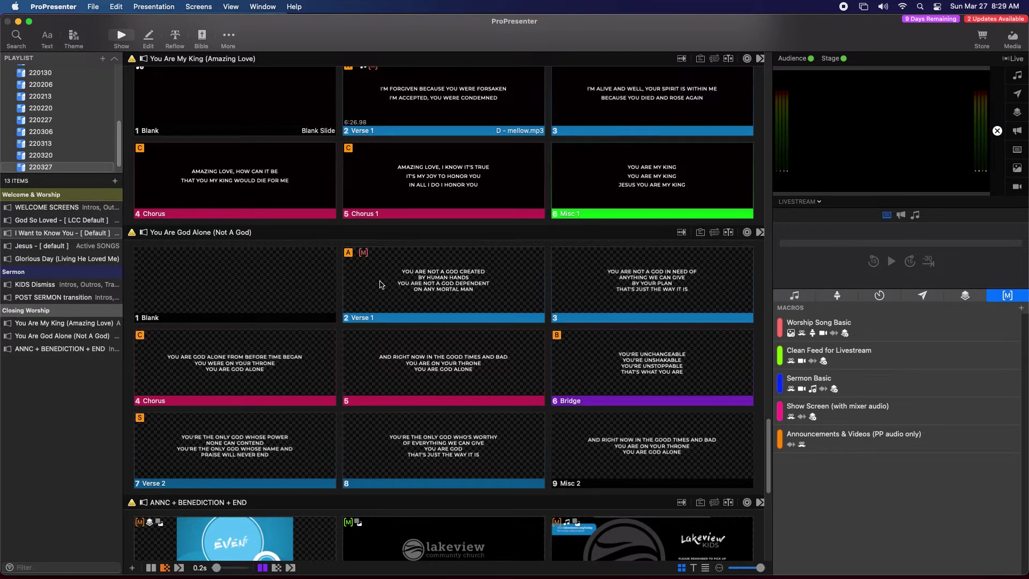
Add a Clear > Audio action to the Blank opening slide of You Are God Alone.
right_click(218, 285)
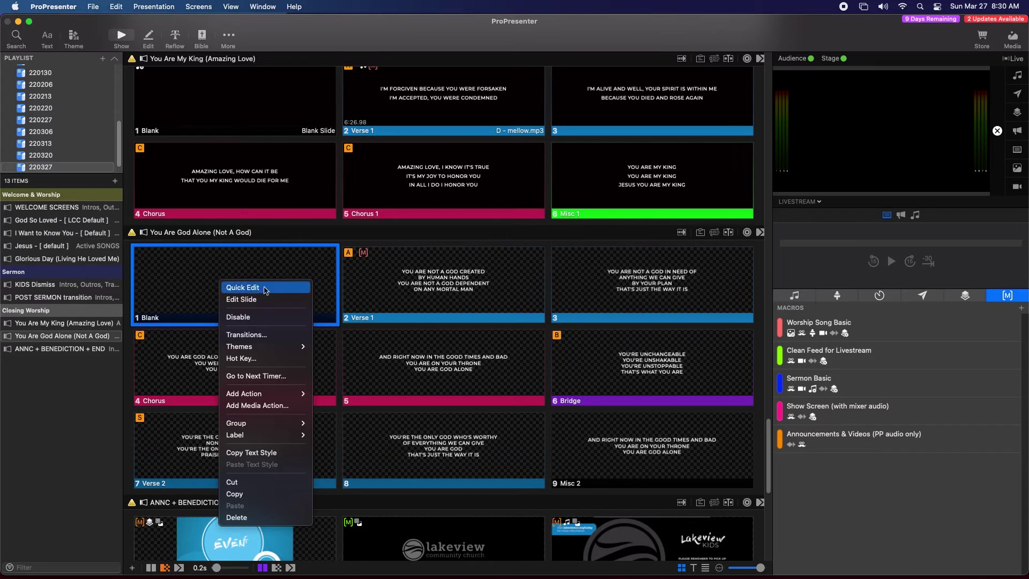
mouse_move(271, 397)
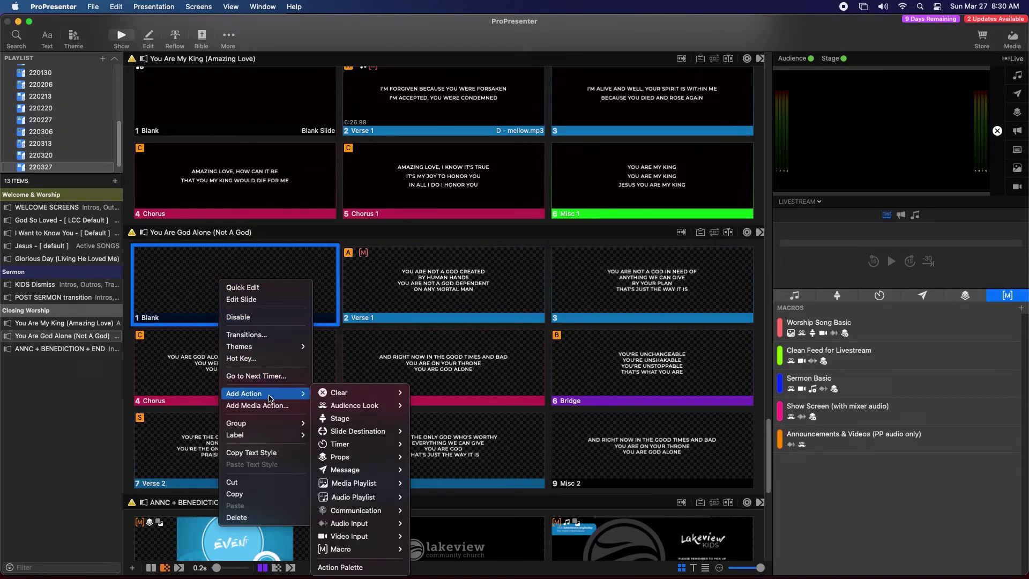
mouse_move(357, 395)
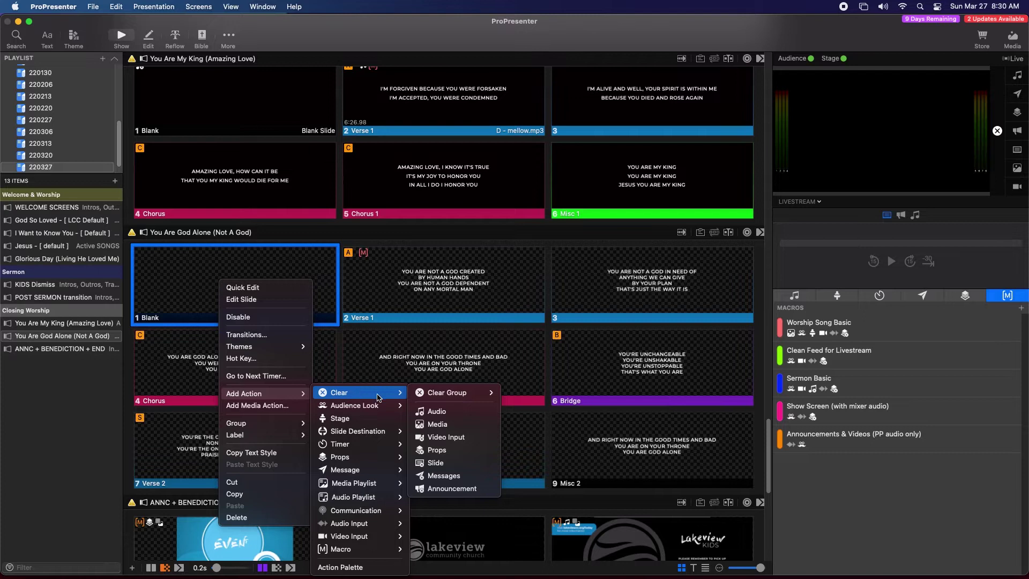
click(438, 411)
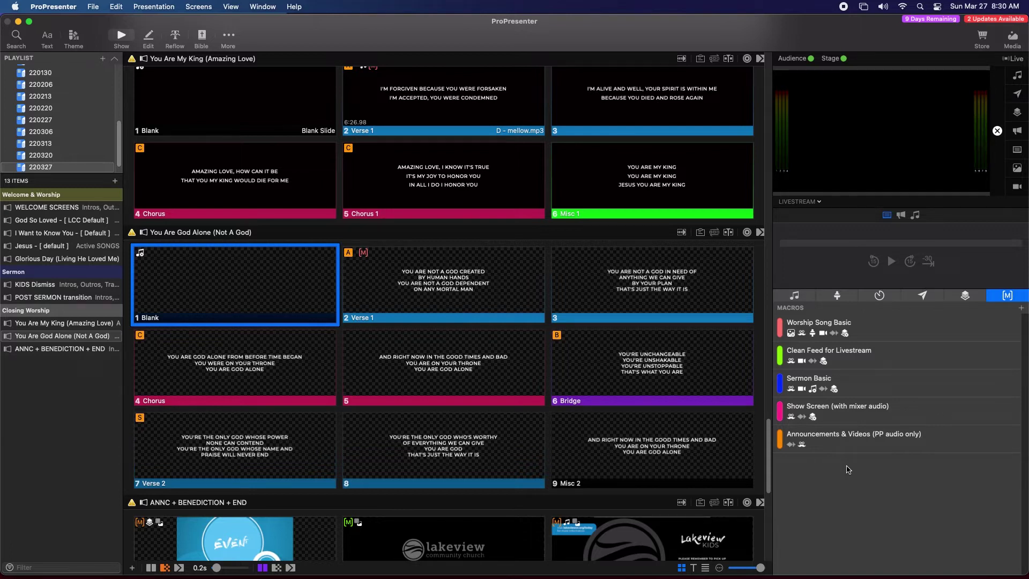
Attach the C - Lite pad from the Custom Pads audio playlist to the Verse 1 slide.
click(796, 298)
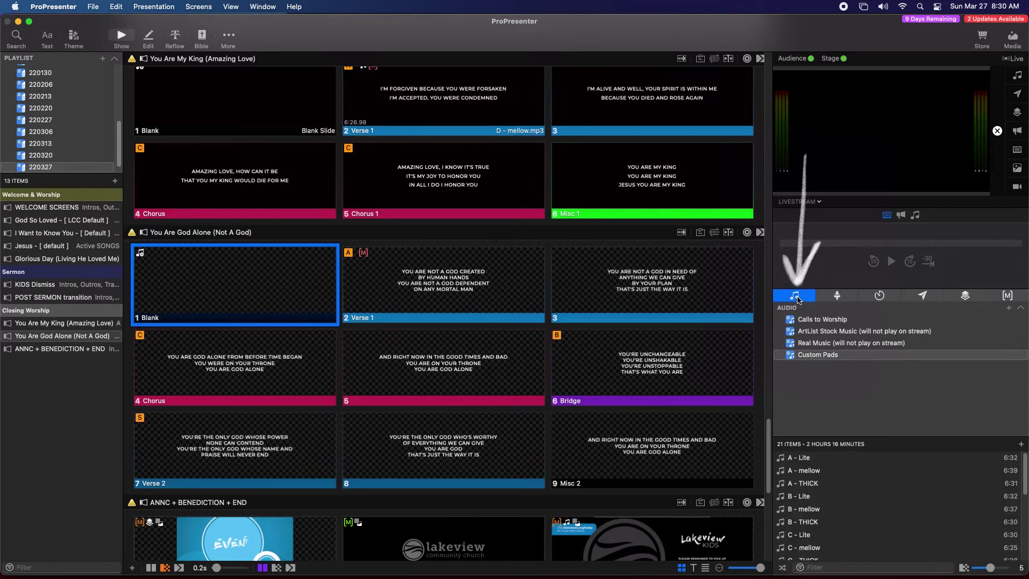
double_click(803, 355)
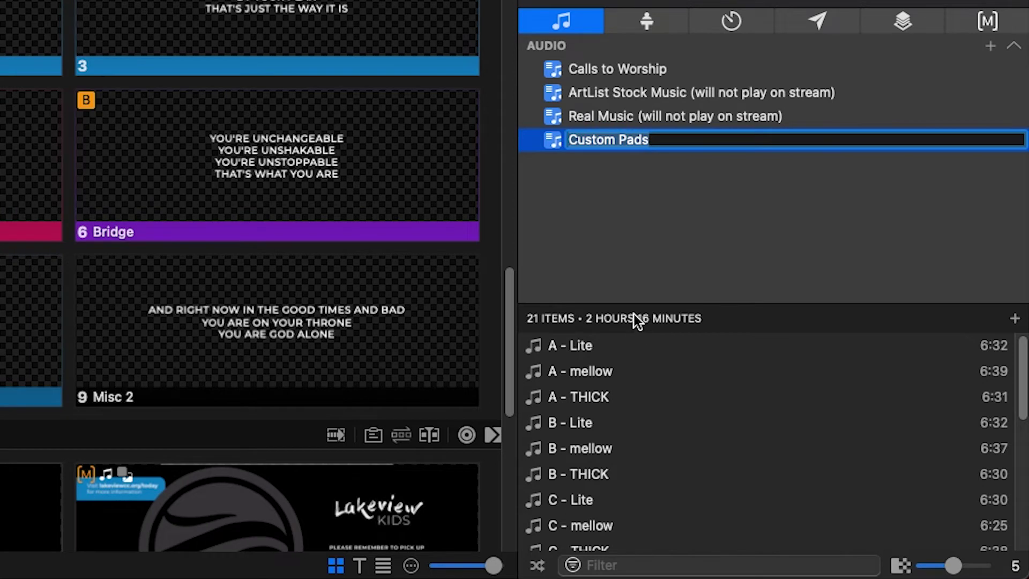
drag(630, 302, 629, 204)
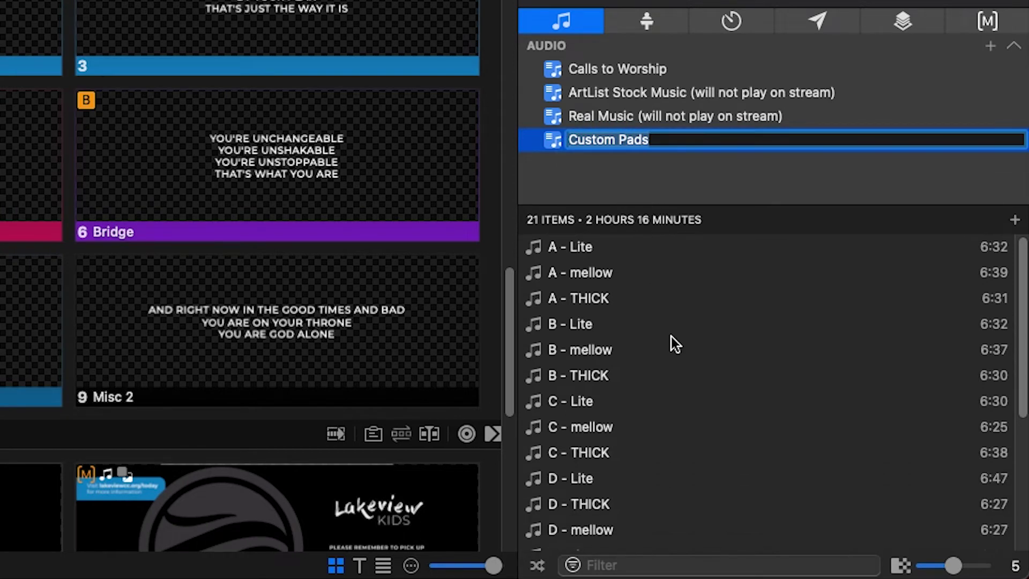
scroll(671, 337, down, 3)
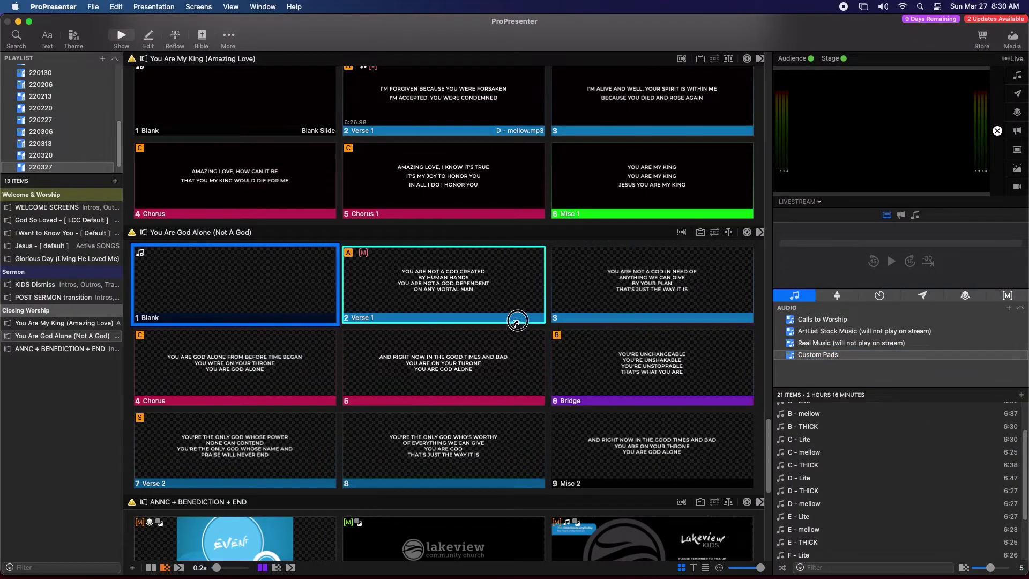
click(501, 299)
drag(501, 299, 502, 301)
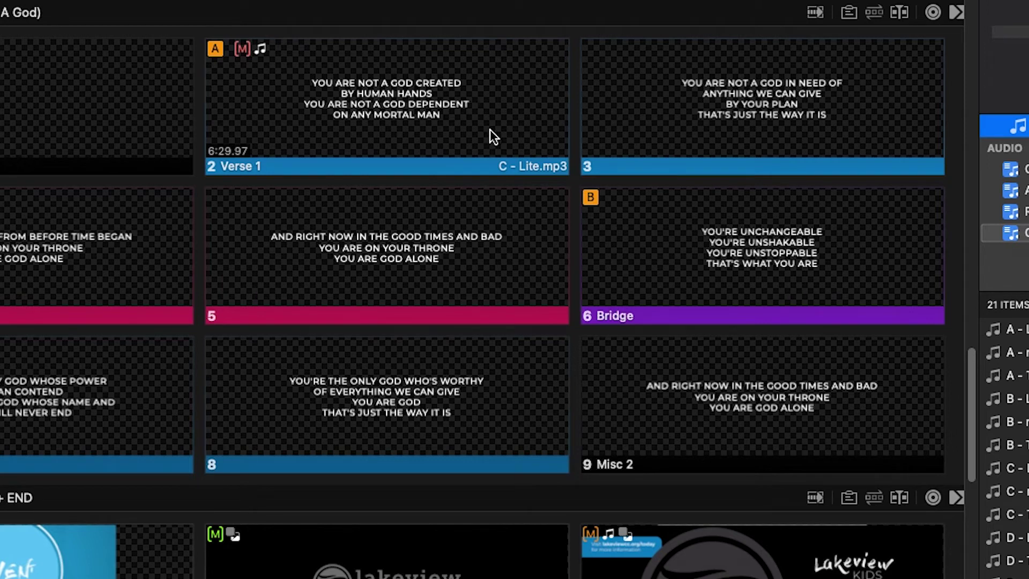
right_click(490, 132)
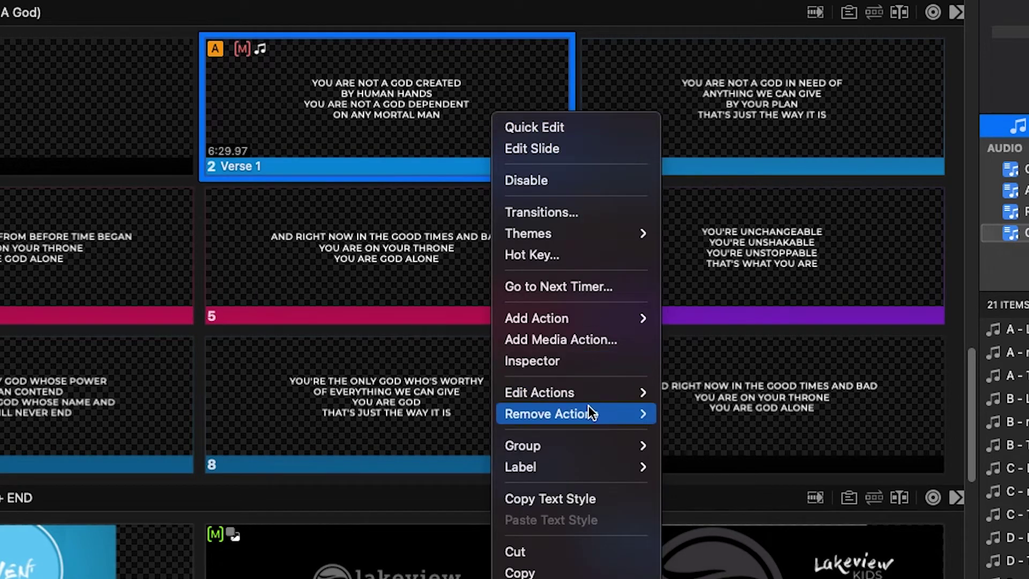
mouse_move(590, 412)
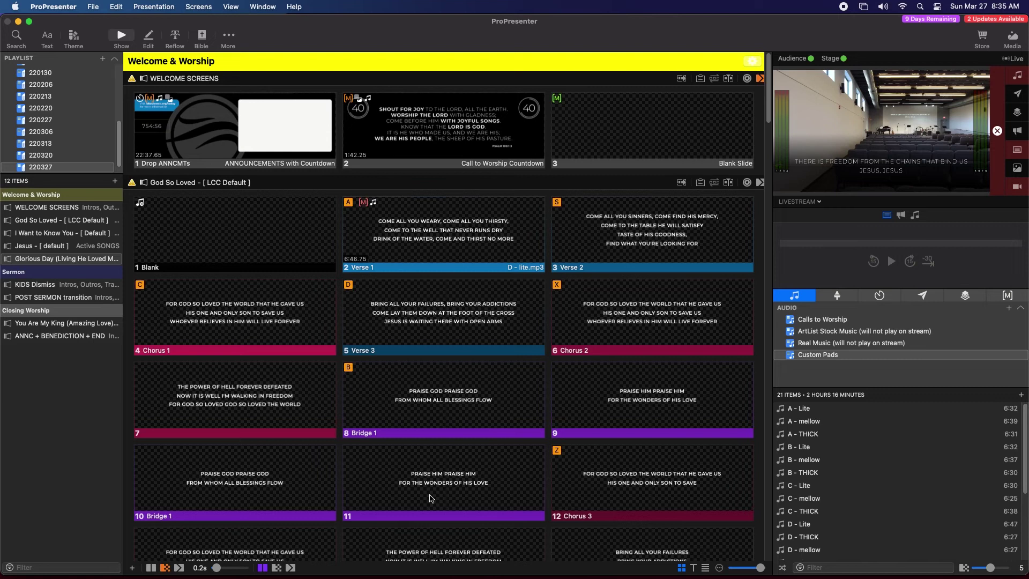
Show the media bin and select the Calls to Worship playlist to list its videos.
click(1013, 37)
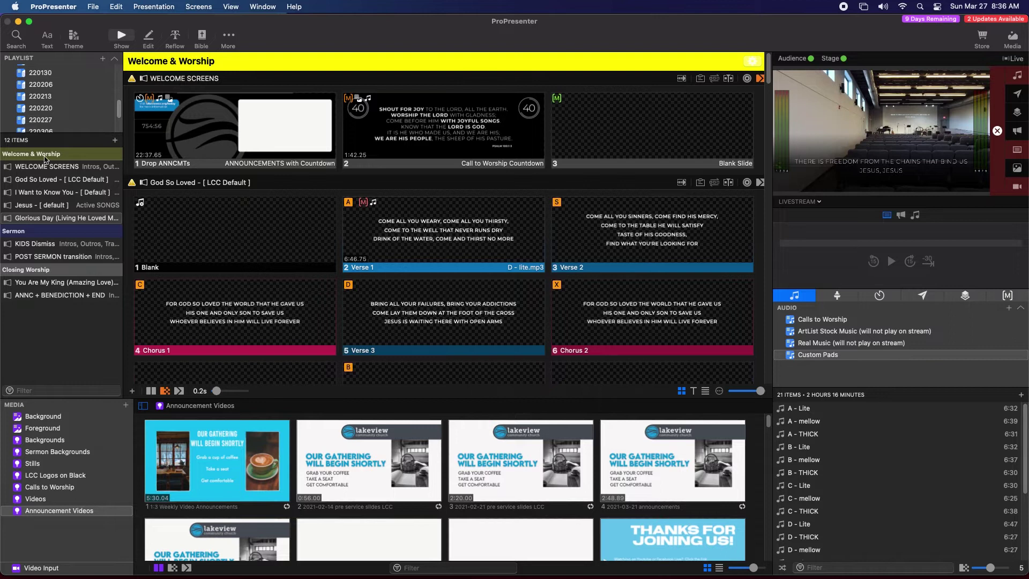
click(39, 171)
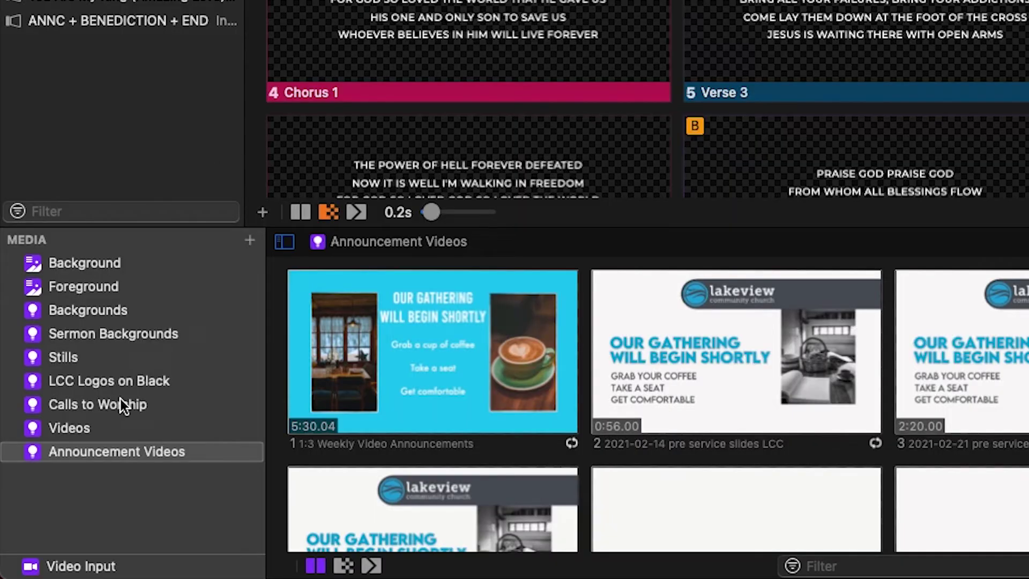
click(121, 405)
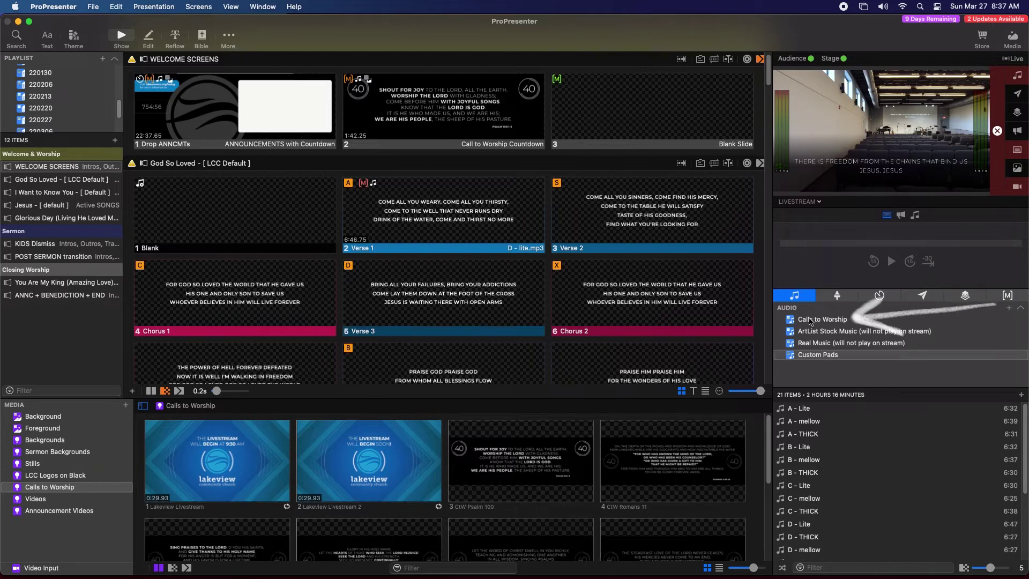
Drag the Call2Worship Key of E audio track onto the Call to Worship Countdown slide.
click(806, 319)
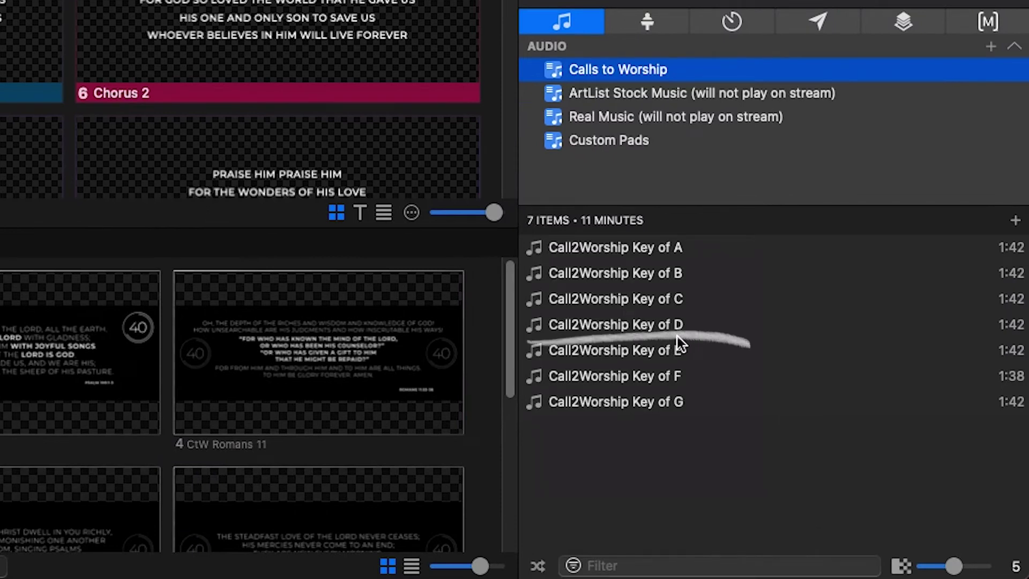
drag(677, 347, 329, 0)
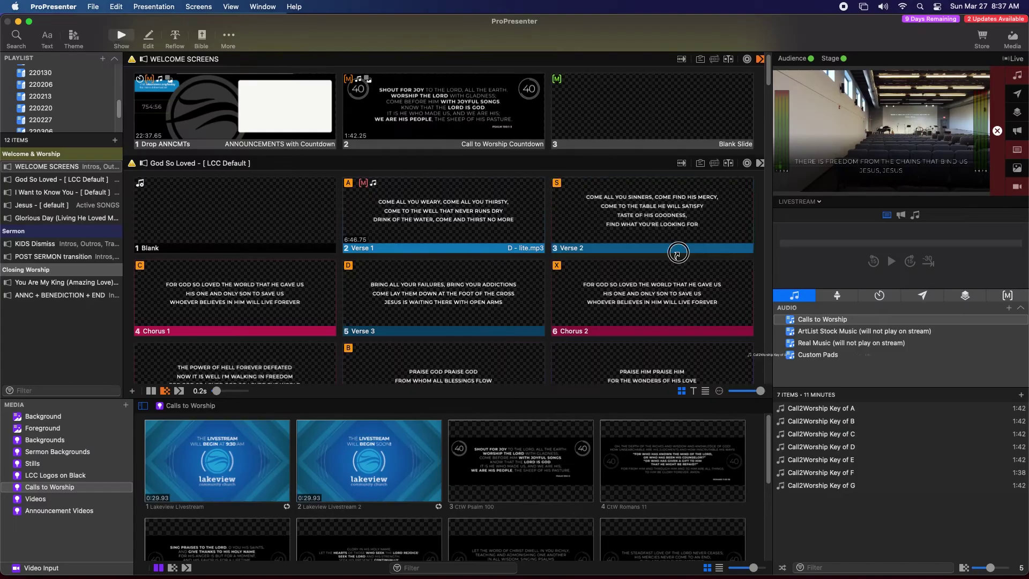
drag(677, 254, 459, 128)
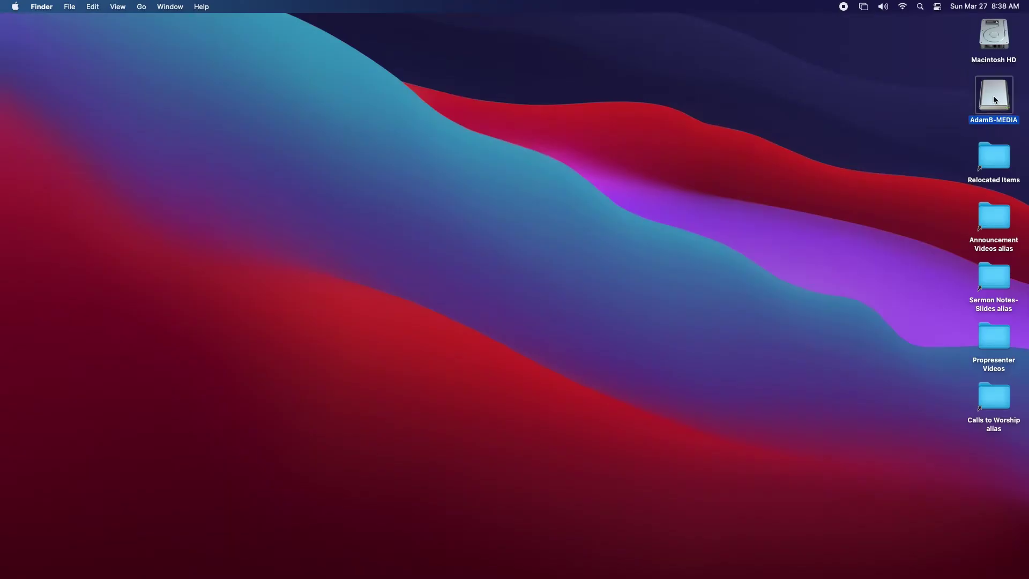
Copy both 2022-03-27 mp4 files from AdamB-MEDIA into Announcement Videos, then return to ProPresenter.
double_click(992, 98)
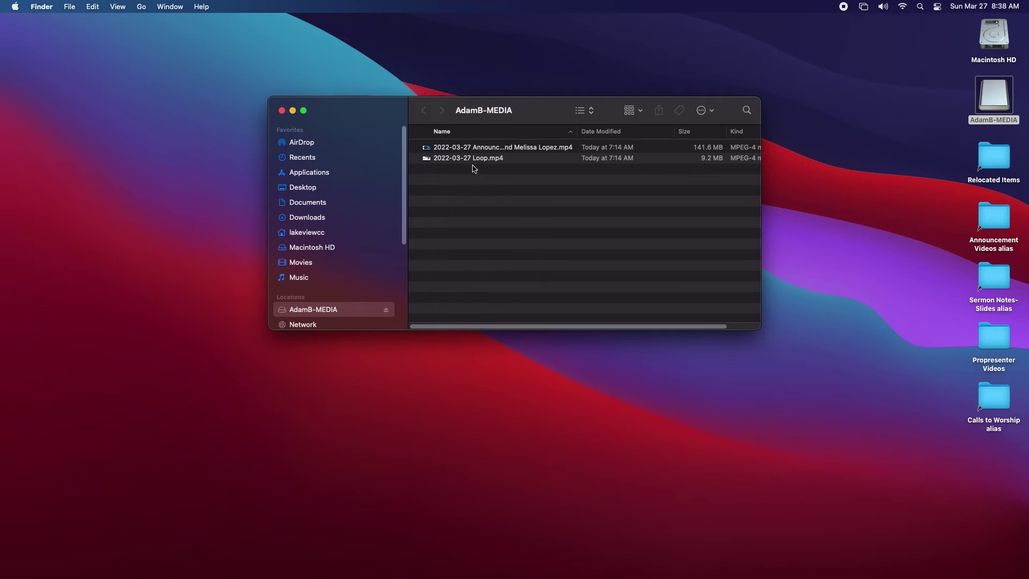
drag(472, 166, 992, 214)
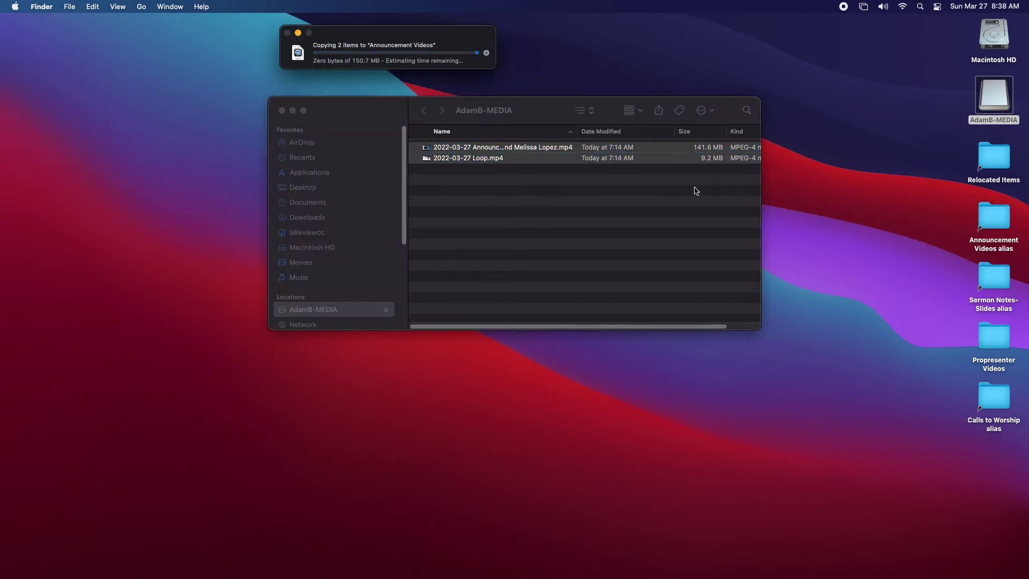
mouse_move(349, 577)
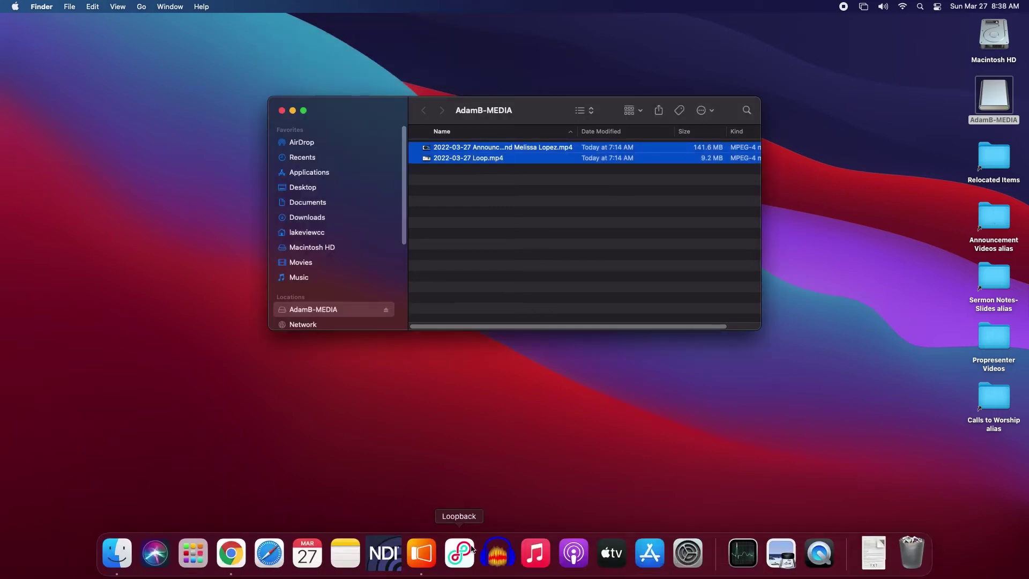
click(424, 550)
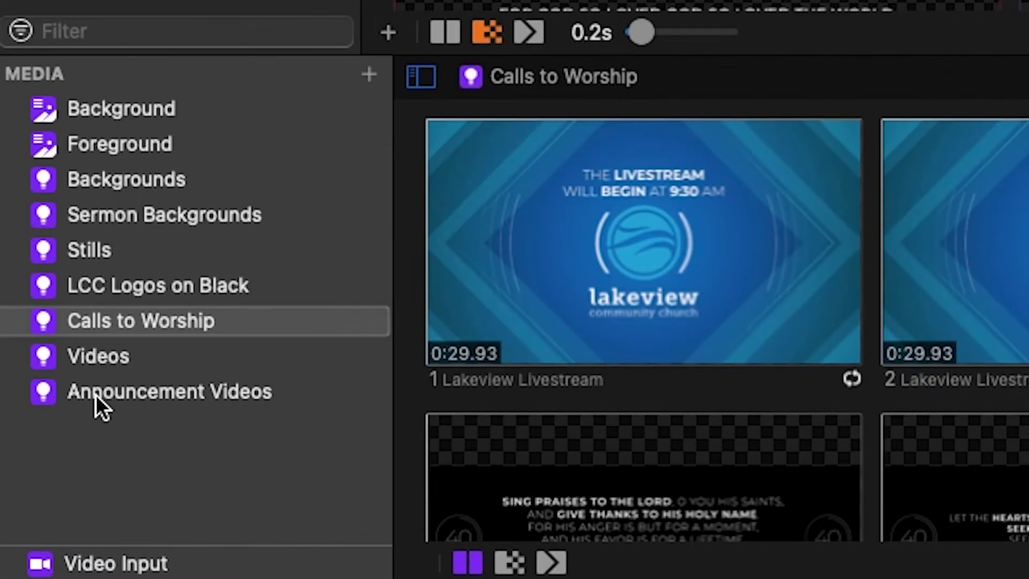
Preview the 2022-03-27 announcement and Loop videos, clear the output, and drop the Loop on welcome slide 1.
click(97, 392)
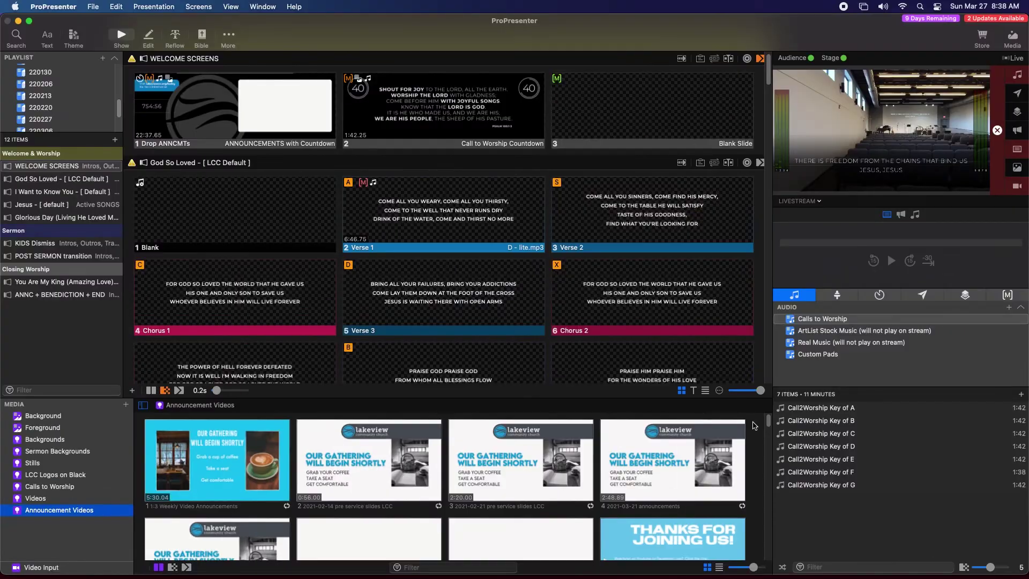
drag(767, 423, 766, 553)
click(557, 530)
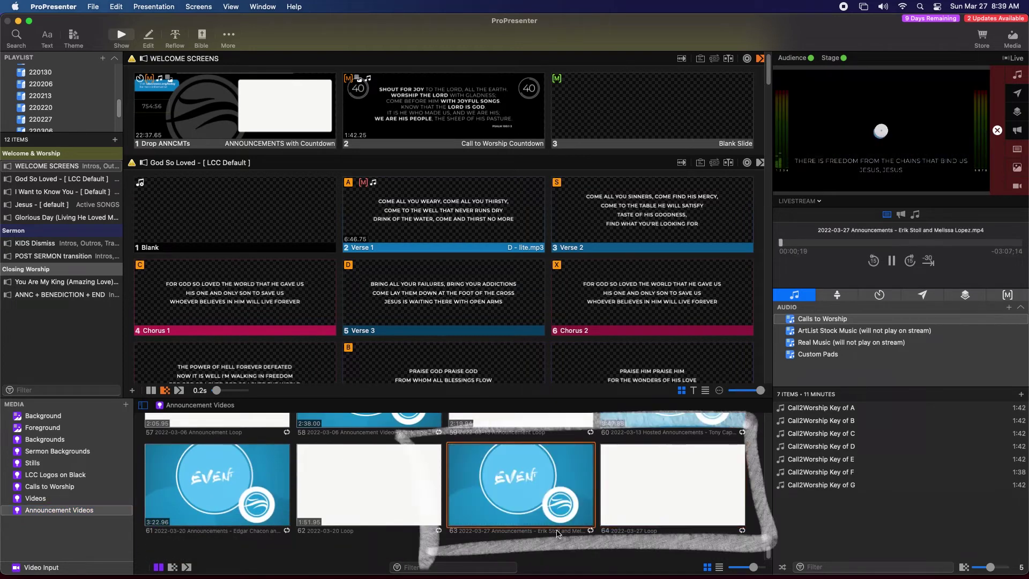
click(612, 533)
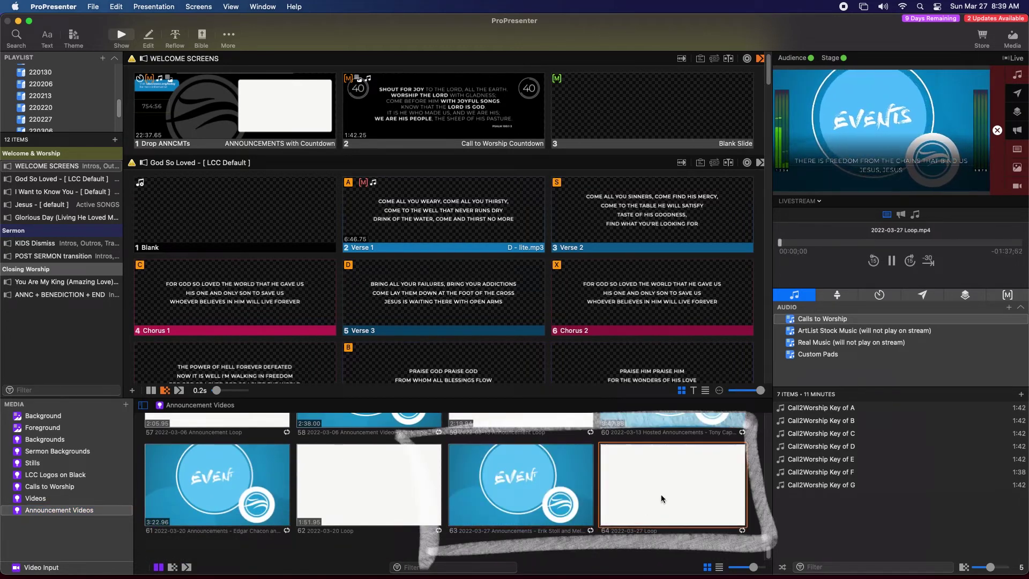
click(996, 131)
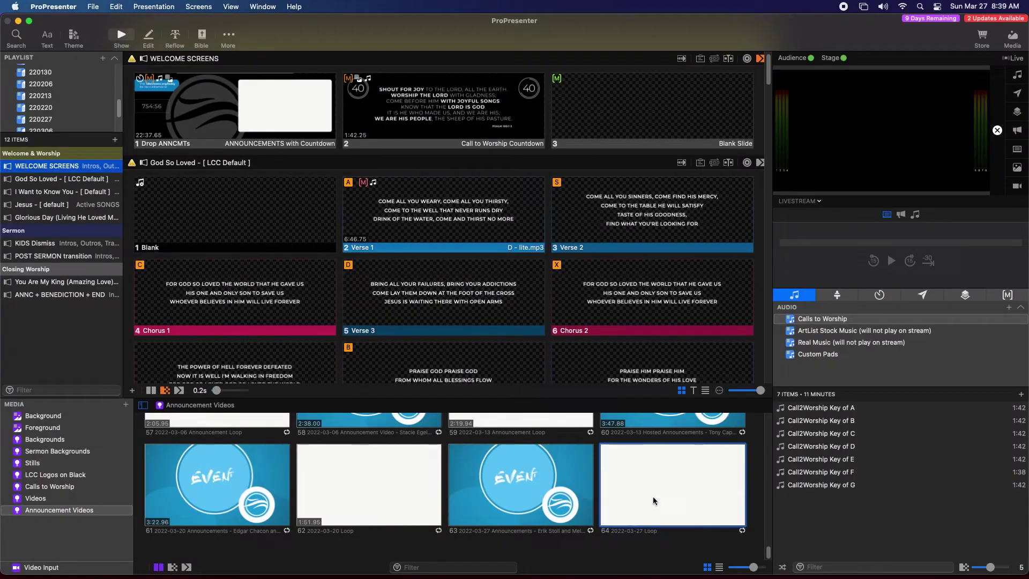
drag(652, 496, 209, 124)
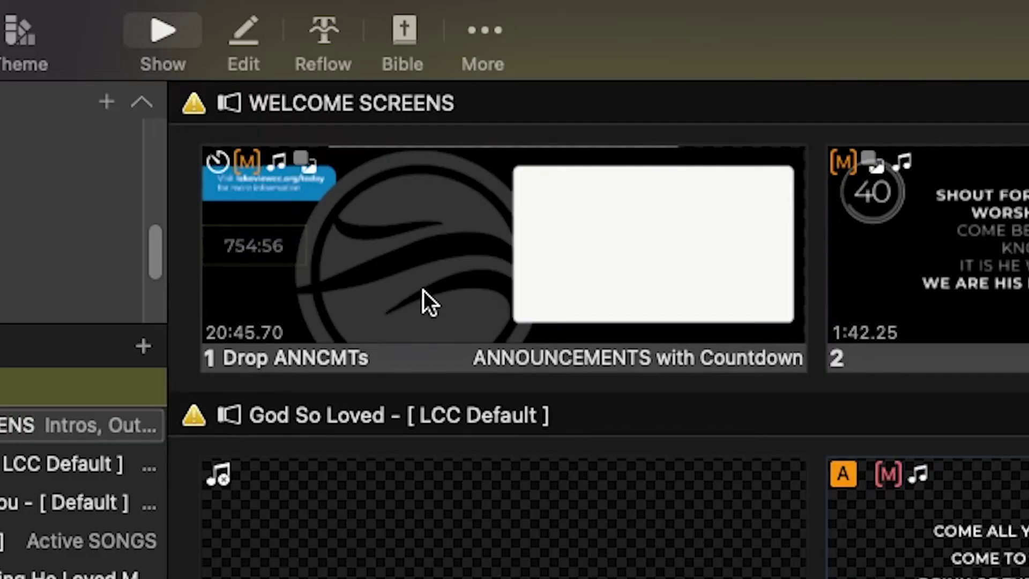
Replace the welcome slide's Announcement Layer fill with 2022-03-27 Loop.mp4 from Announcement Videos.
right_click(423, 290)
click(486, 343)
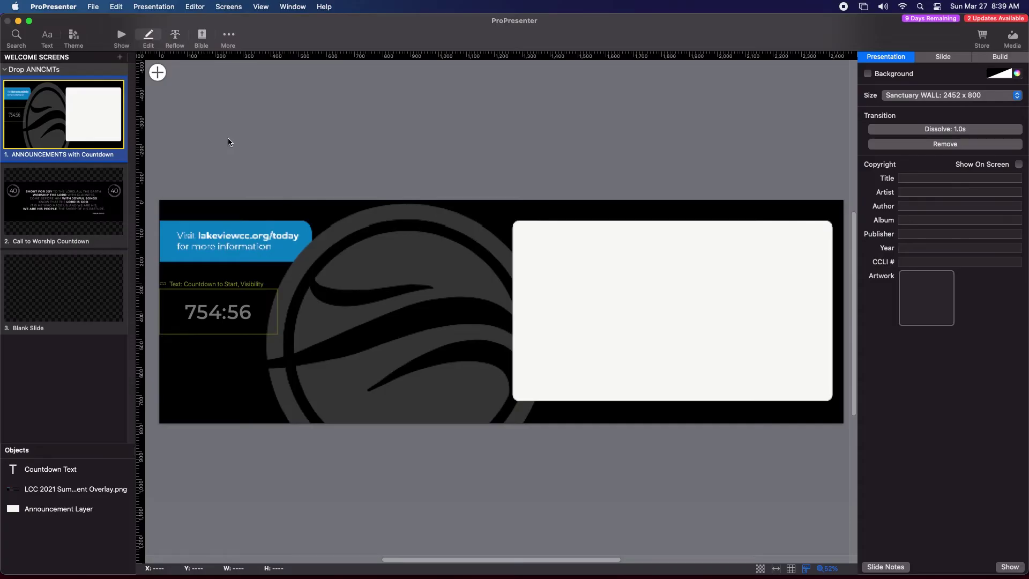
click(43, 510)
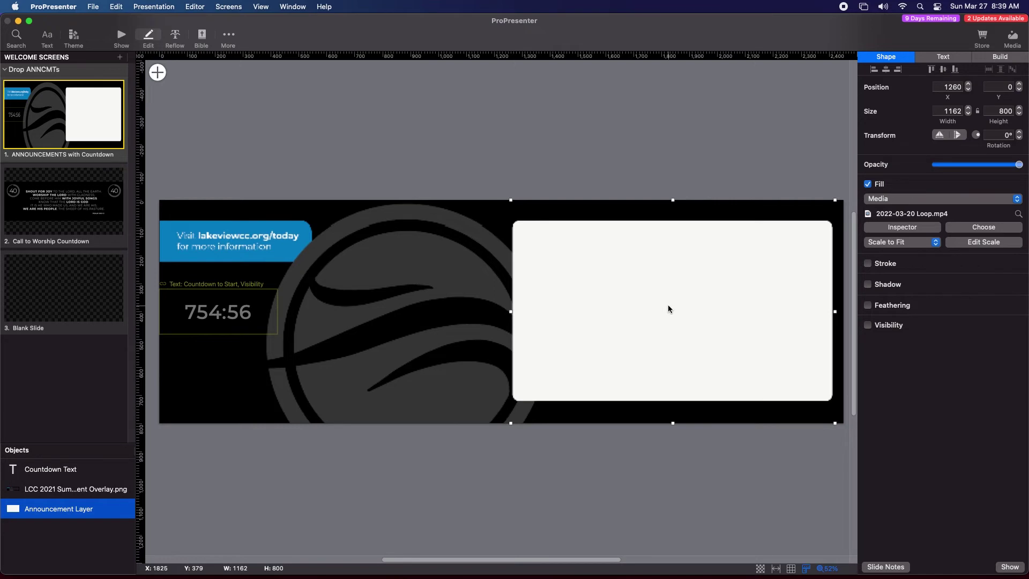
click(980, 230)
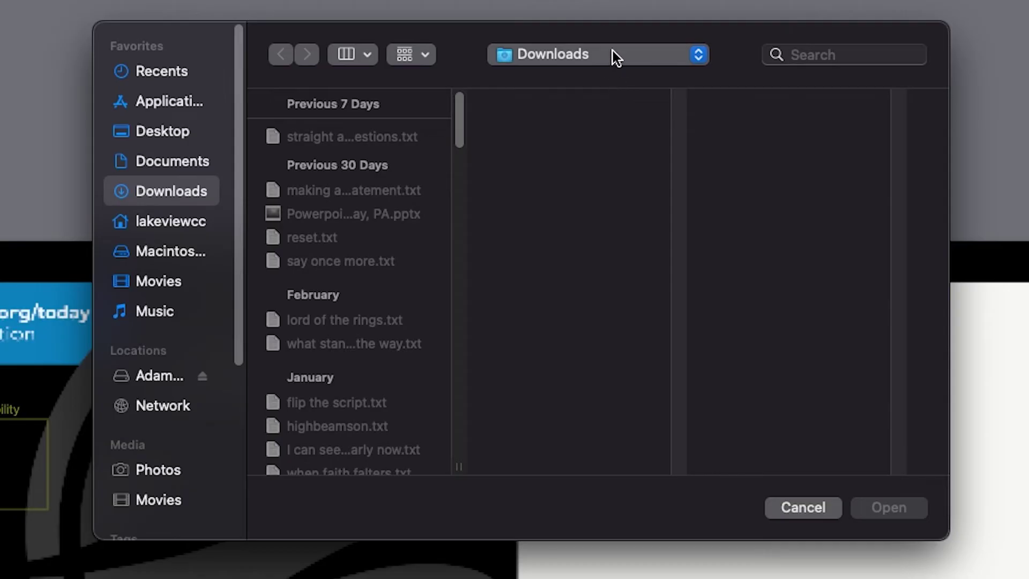
click(560, 106)
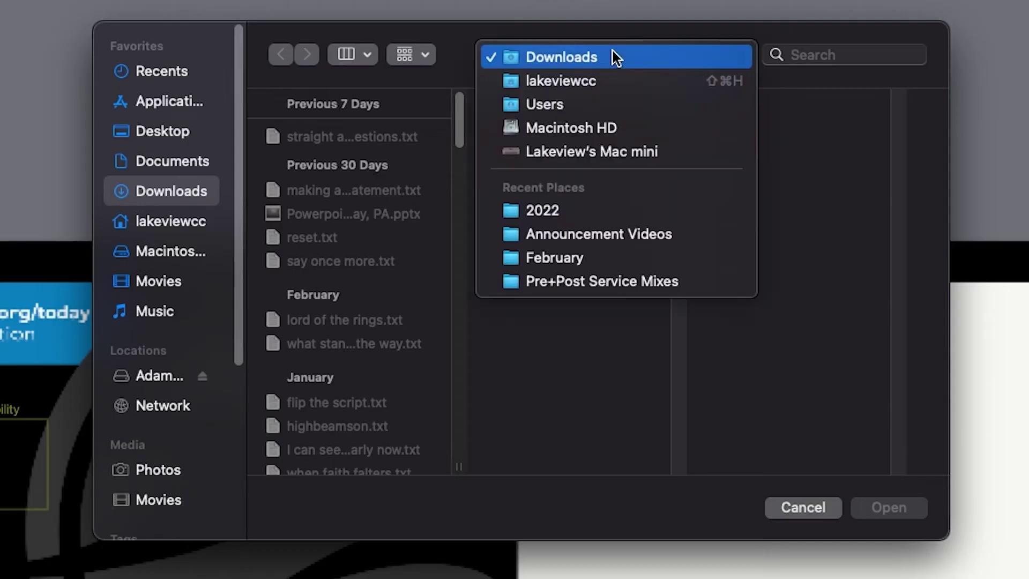
click(570, 236)
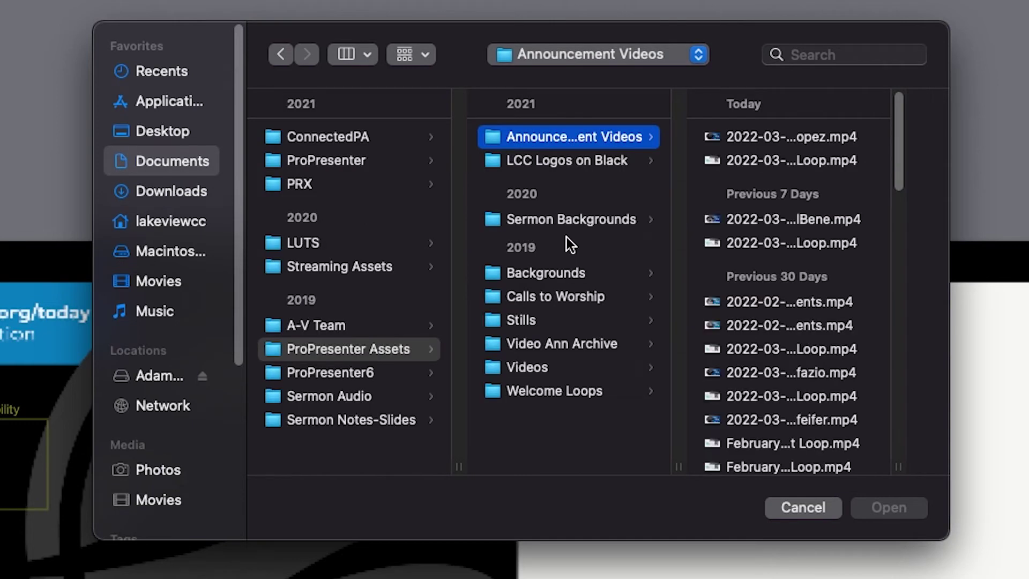
click(797, 161)
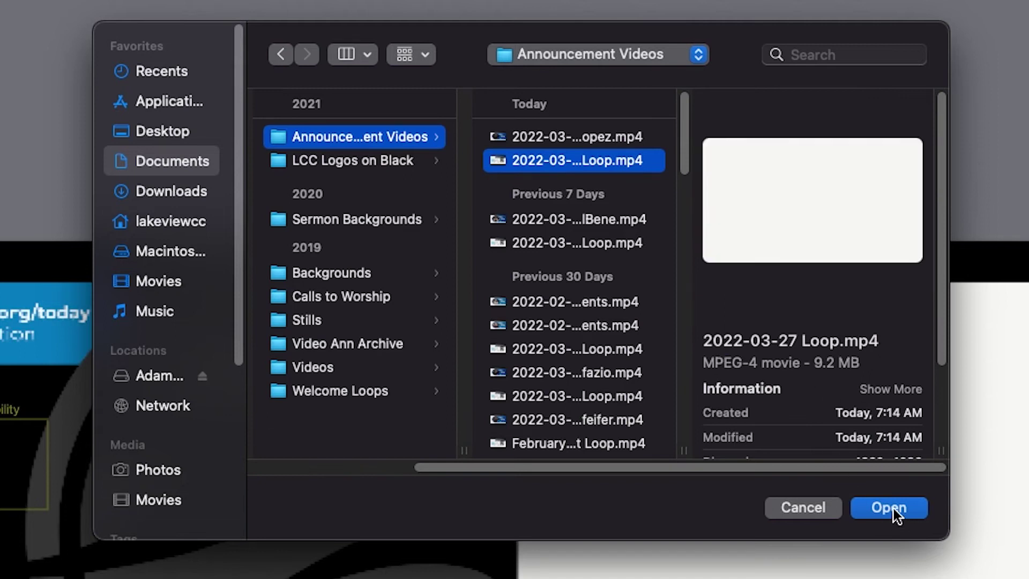
click(889, 508)
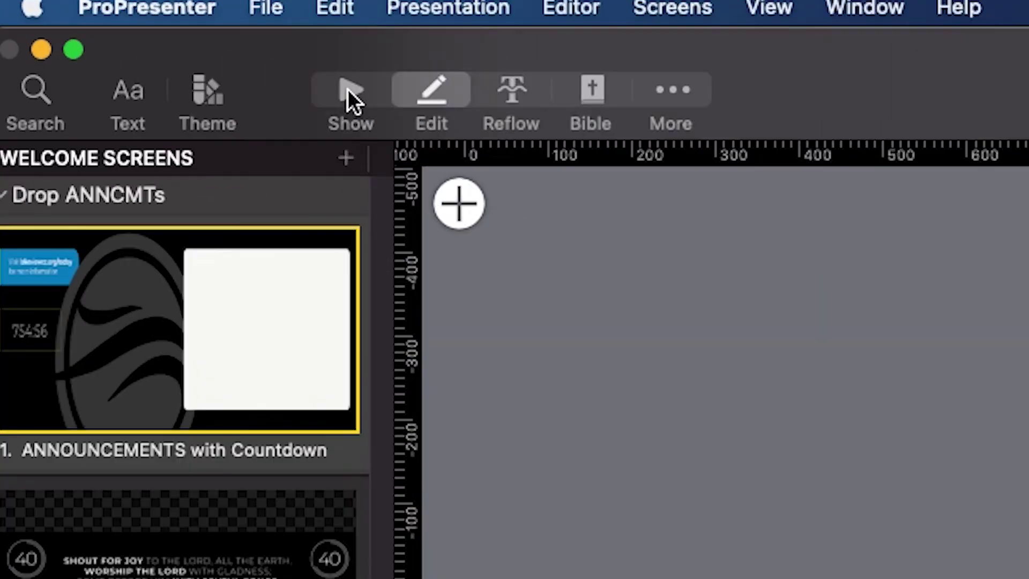
click(346, 91)
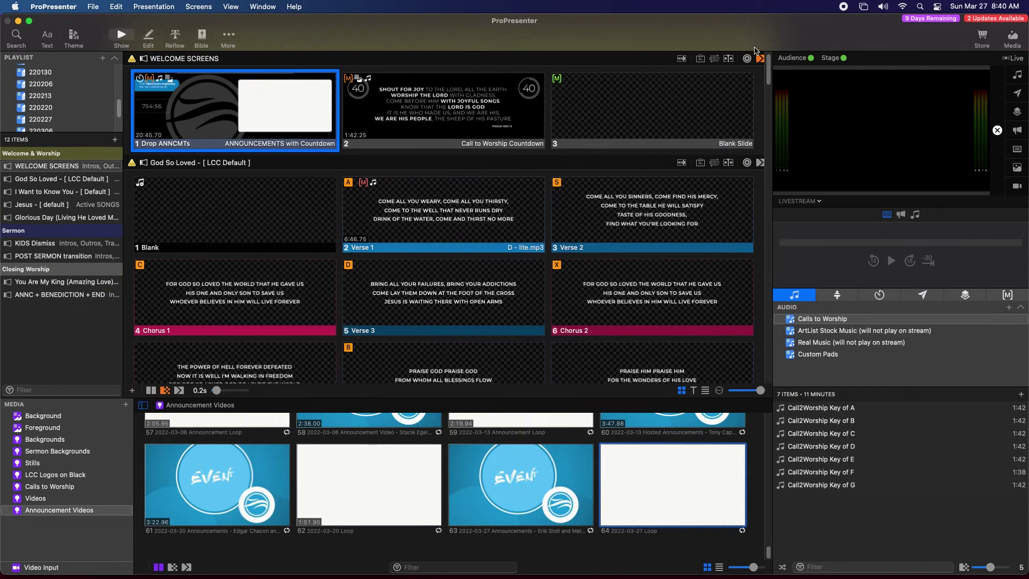
Put the 2022-03-27 Loop on the graphic announcements slide and the hosted announcement video on slide 1.
scroll(751, 294, down, 15)
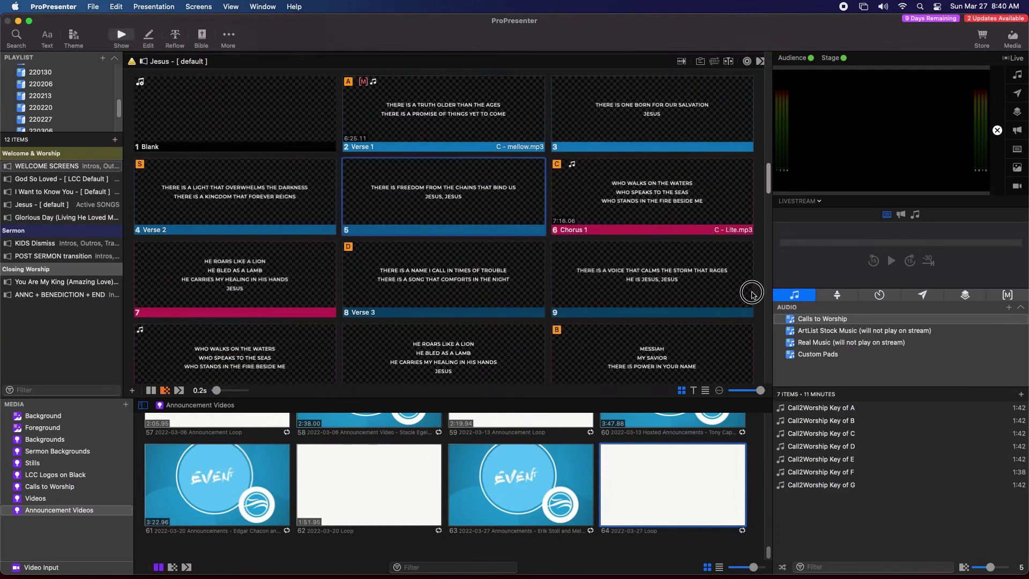
scroll(752, 294, down, 20)
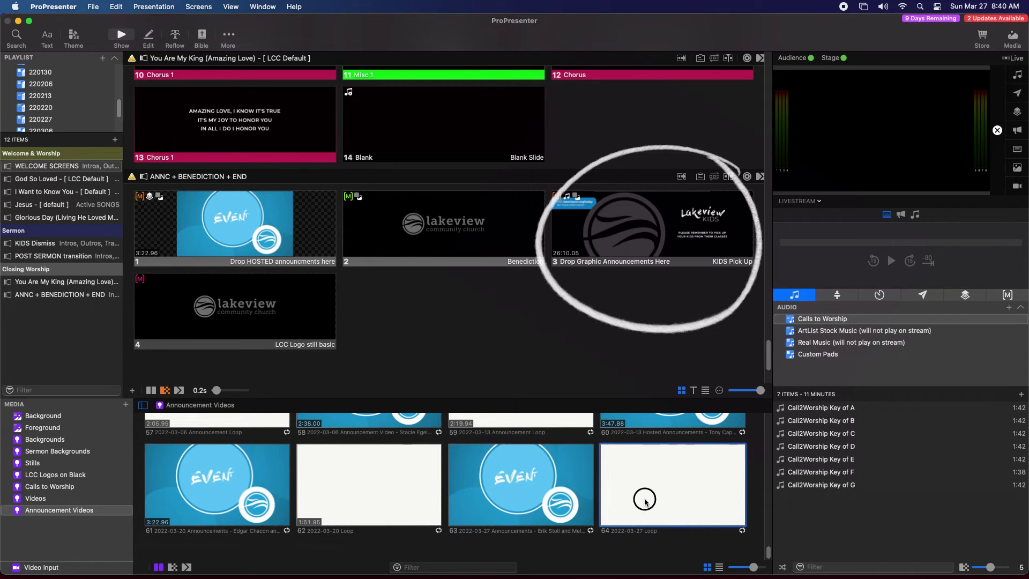
drag(646, 498, 653, 223)
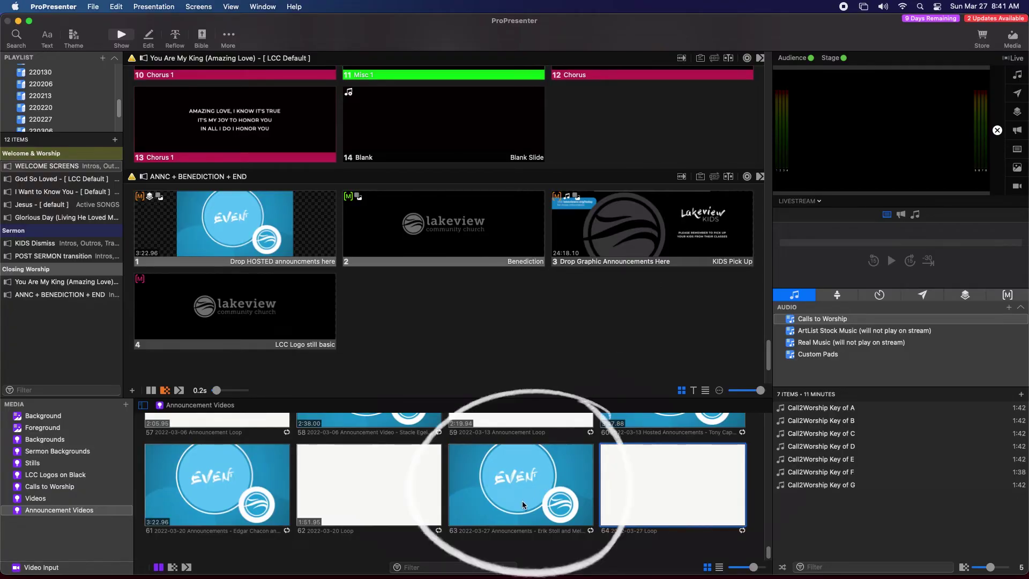
drag(523, 504, 239, 248)
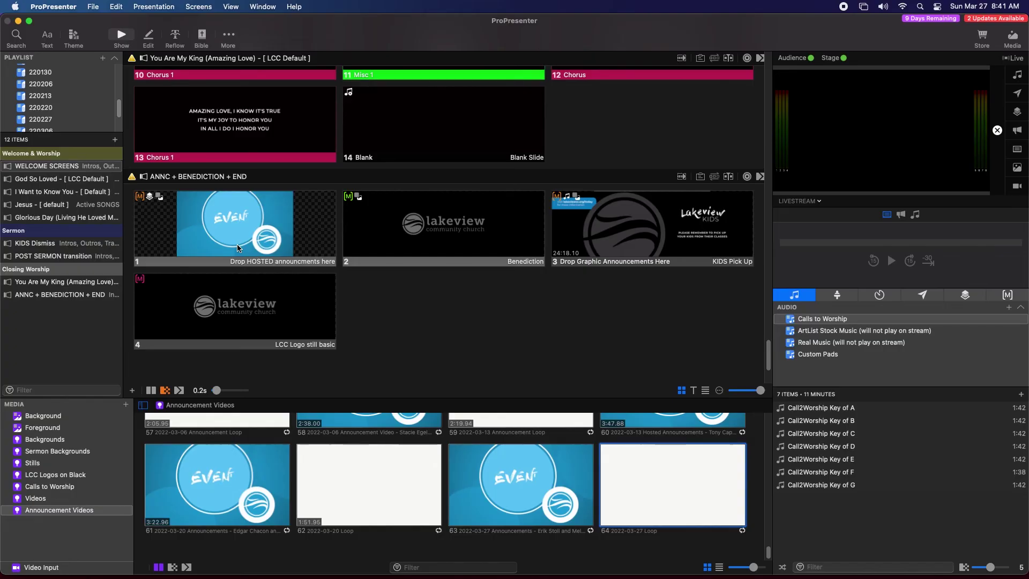
Set the hosted announcement video's Scale Alignment to Middle Right and Playback Behavior to Stop.
right_click(238, 248)
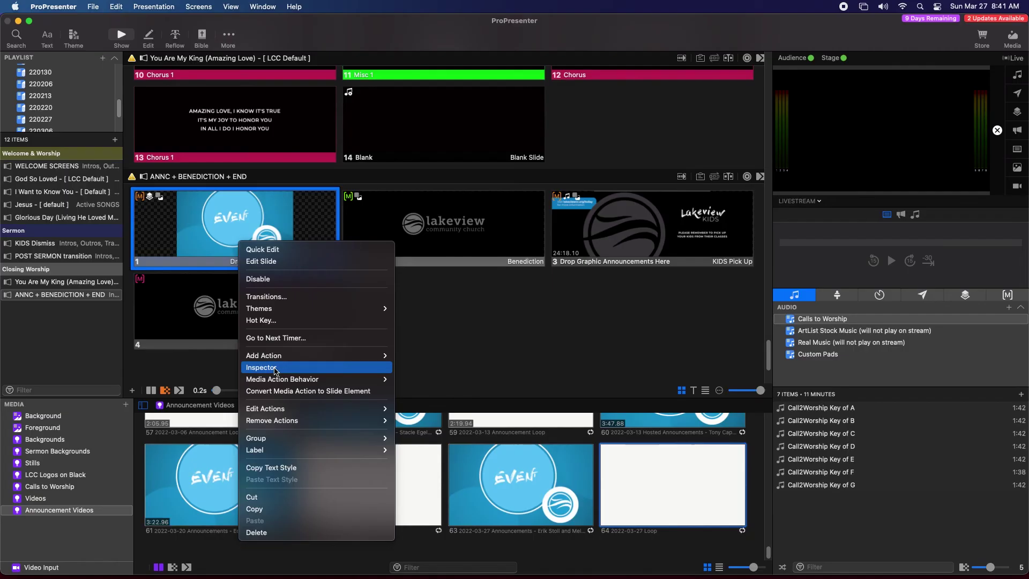
click(274, 367)
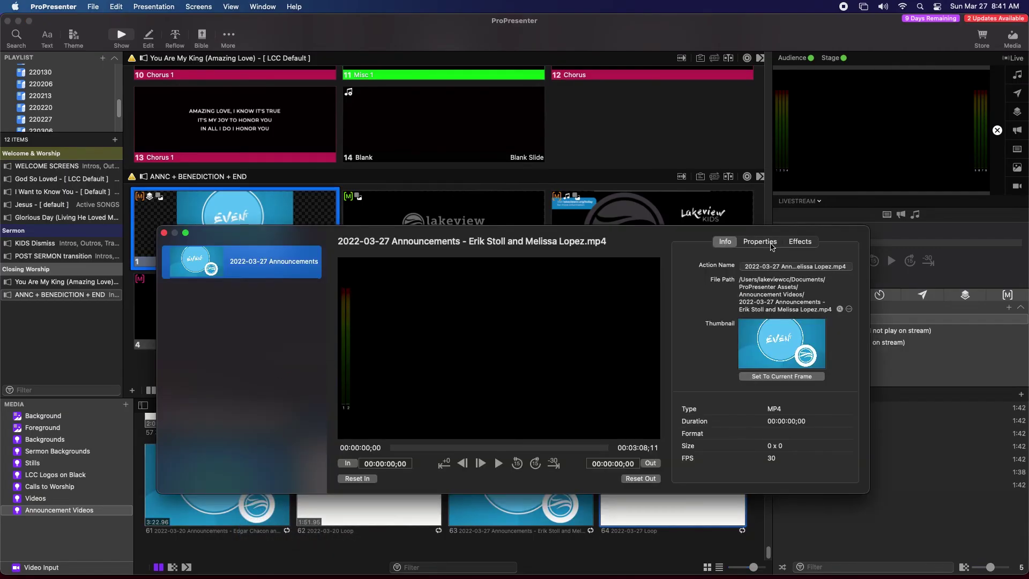
click(760, 243)
click(796, 278)
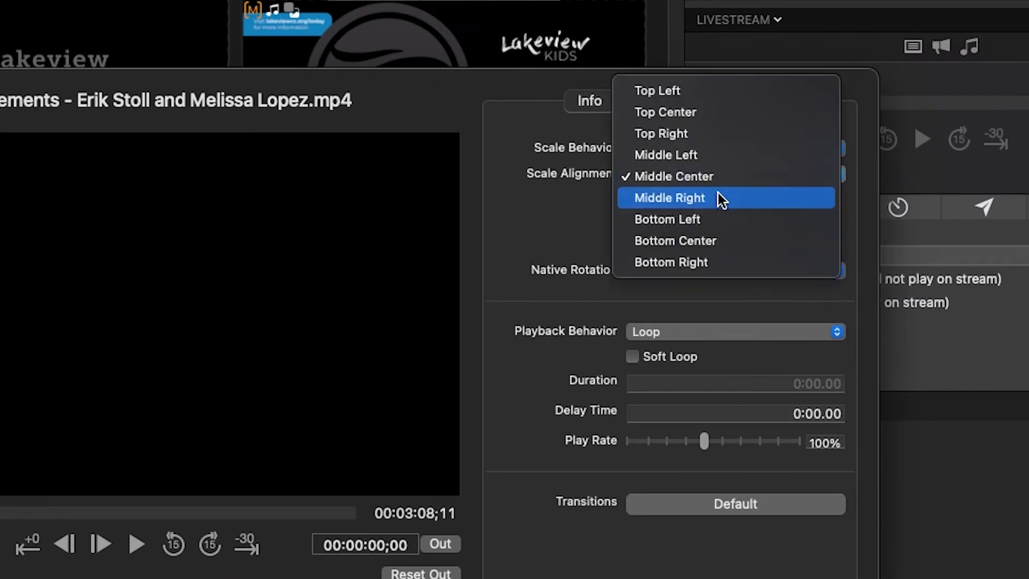
click(716, 198)
click(693, 330)
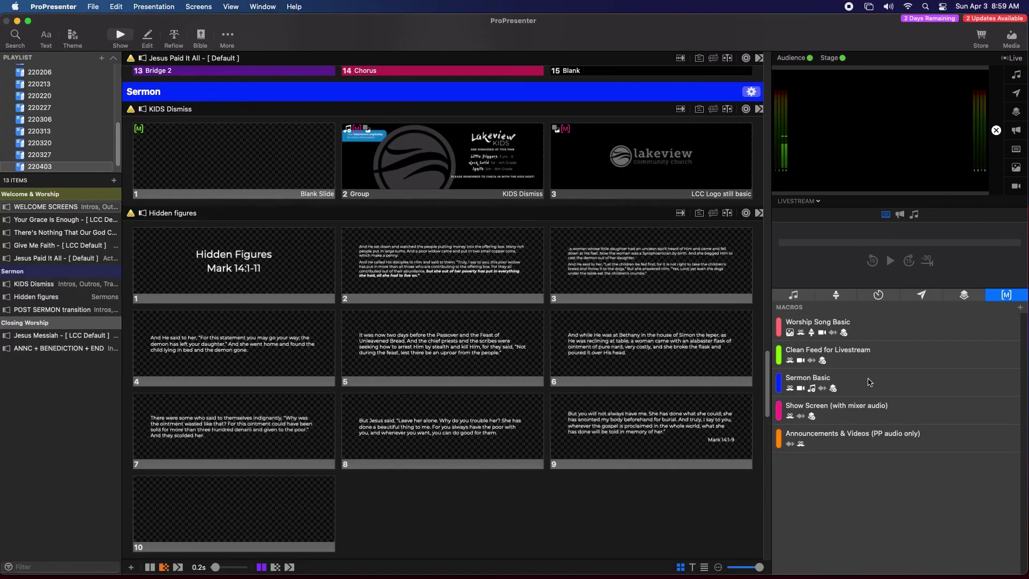
Test the Sermon Basic macro and attach it to Hidden Figures slide 1.
click(869, 382)
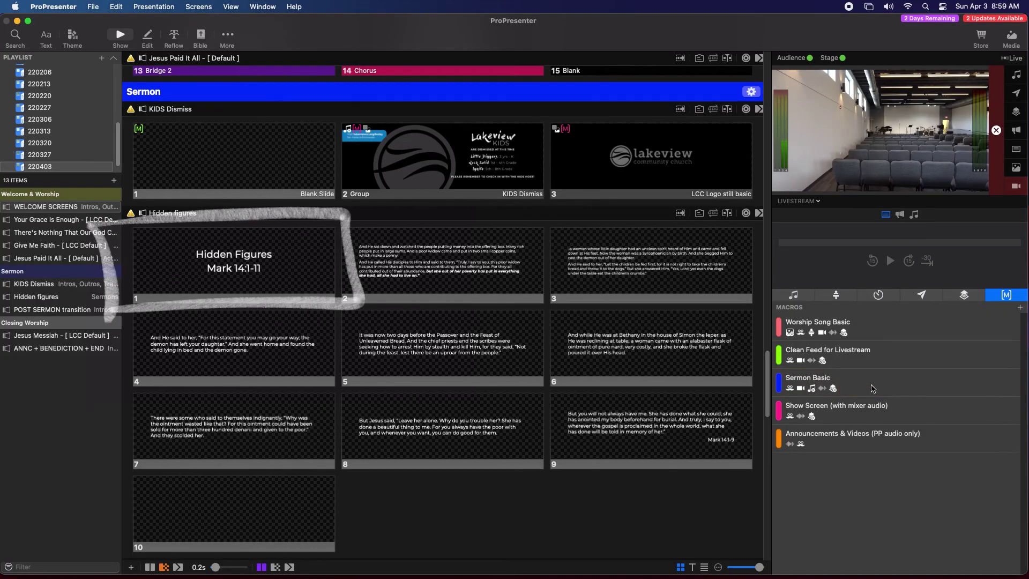
mouse_move(878, 383)
mouse_down()
mouse_move(696, 349)
mouse_move(420, 272)
mouse_move(271, 259)
mouse_move(301, 260)
mouse_move(305, 272)
mouse_up()
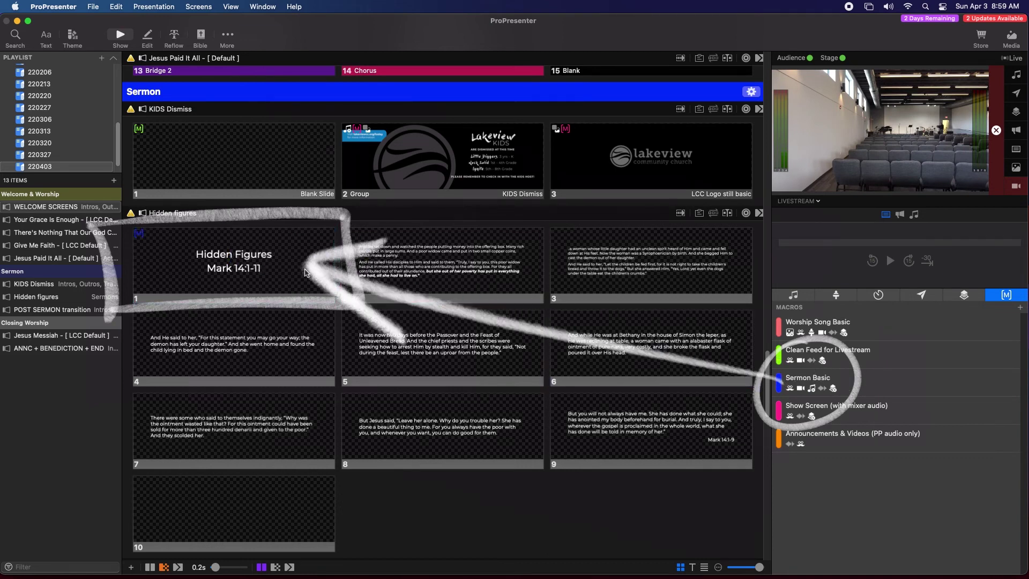